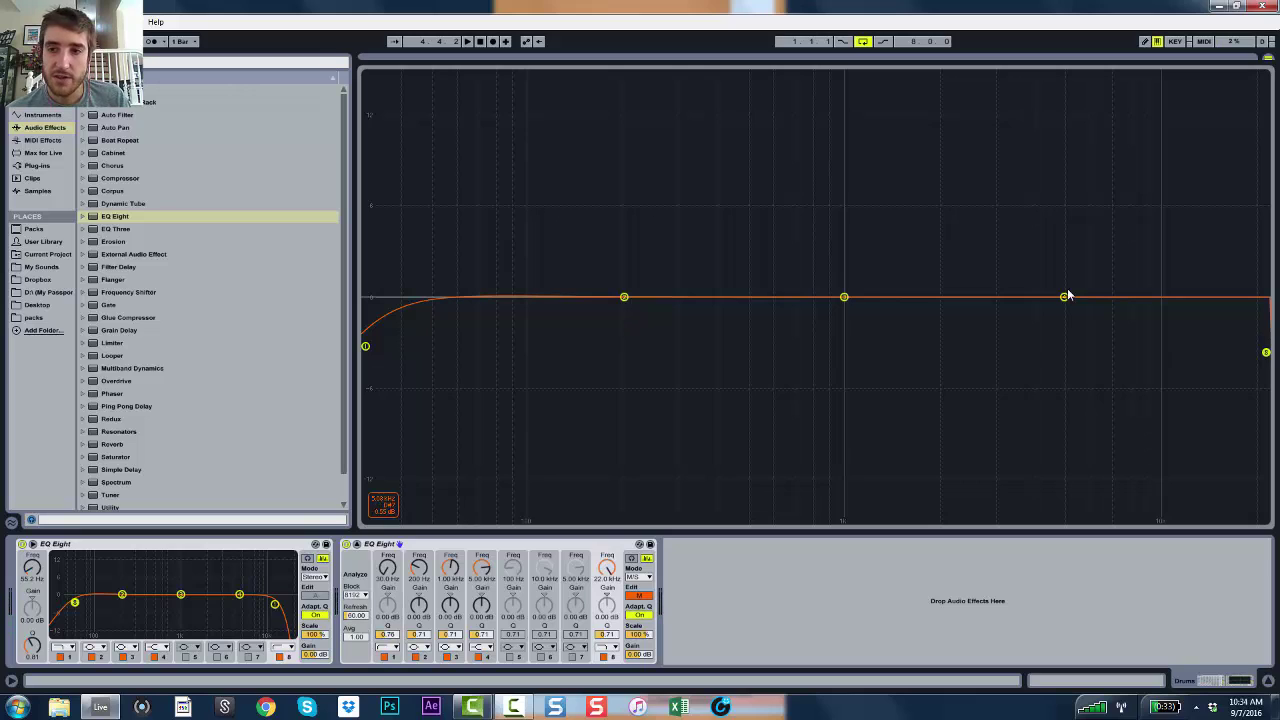
Lower band 4 of the mid curve to about -1.16 dB at about 4.12 kHz and audition the drums
{"action": "left_click_drag", "start_coordinate": [1064, 298], "coordinate": [1037, 314]}
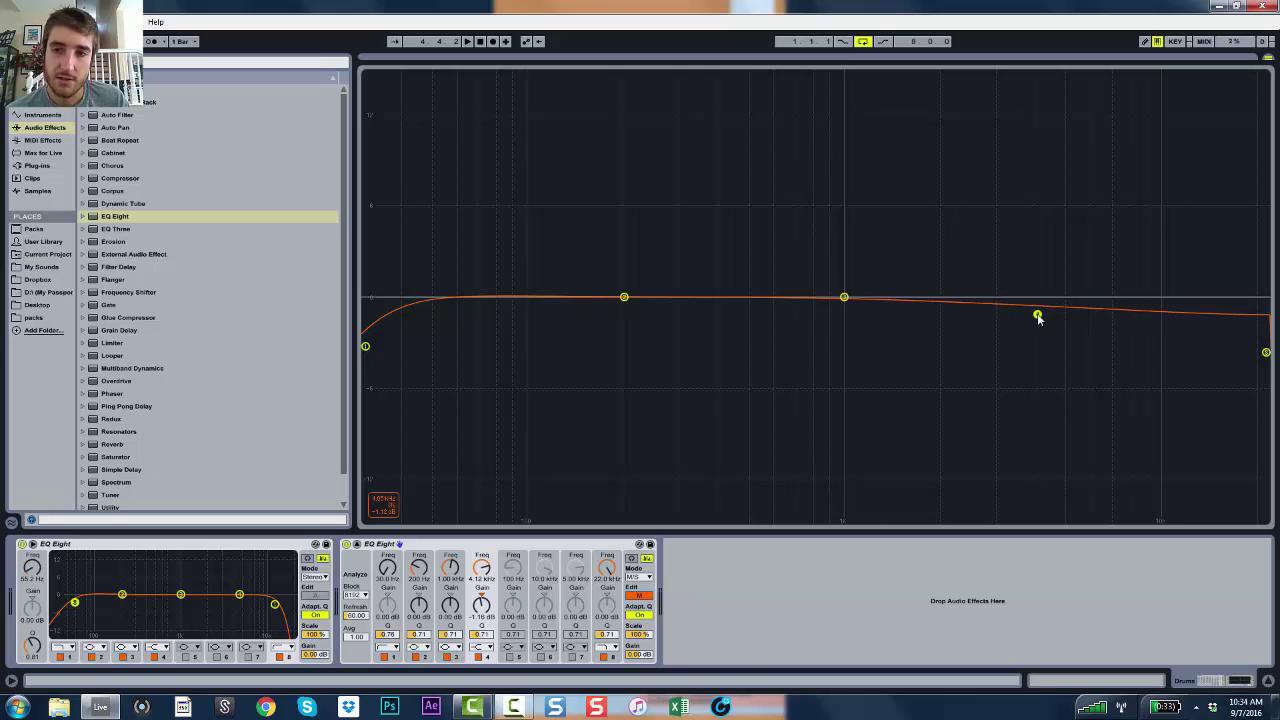
{"action": "key", "text": "space"}
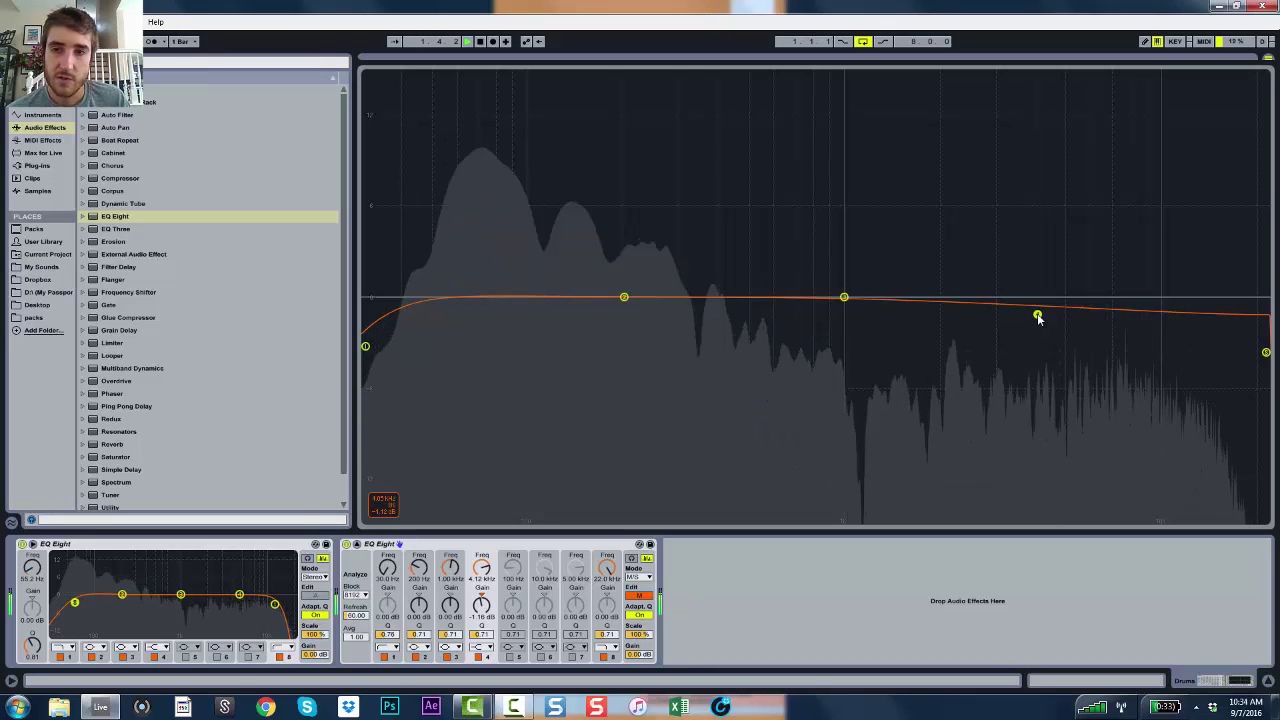
{"action": "key", "text": "space"}
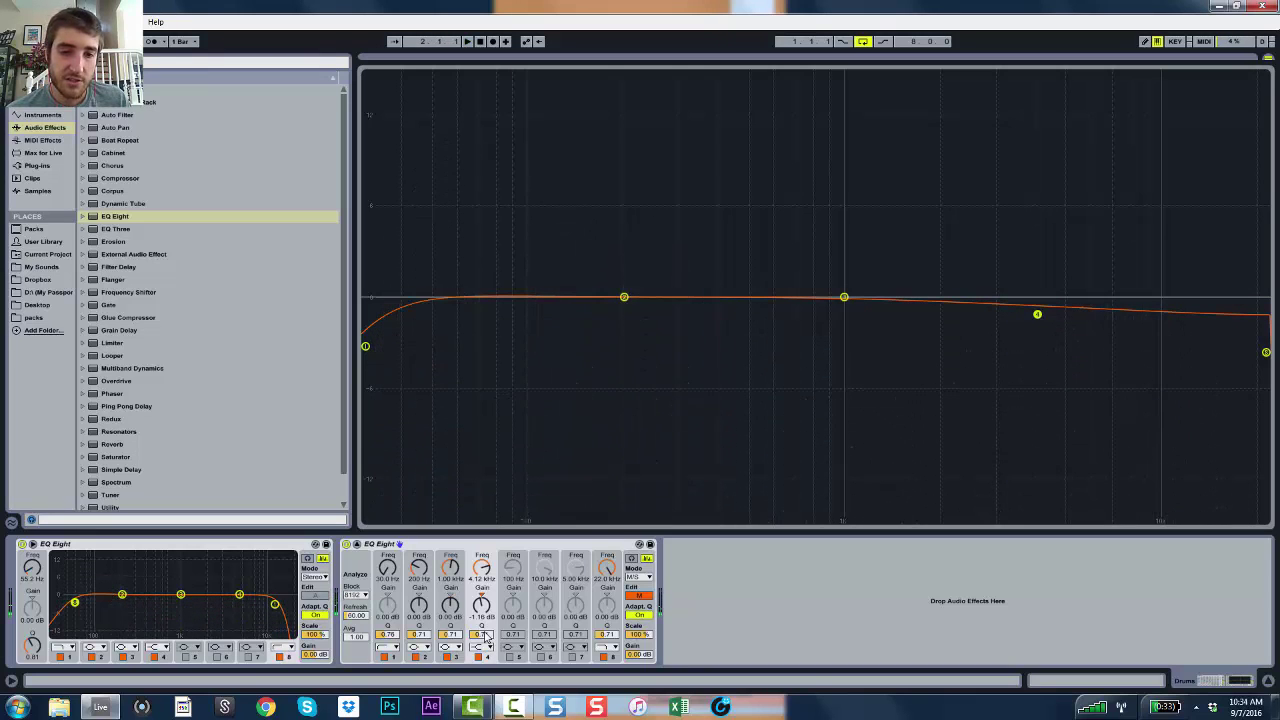
Switch to the side curve, make band 5 a high shelf with about 0.48 dB of boost, and audition it
{"action": "left_click", "coordinate": [637, 597]}
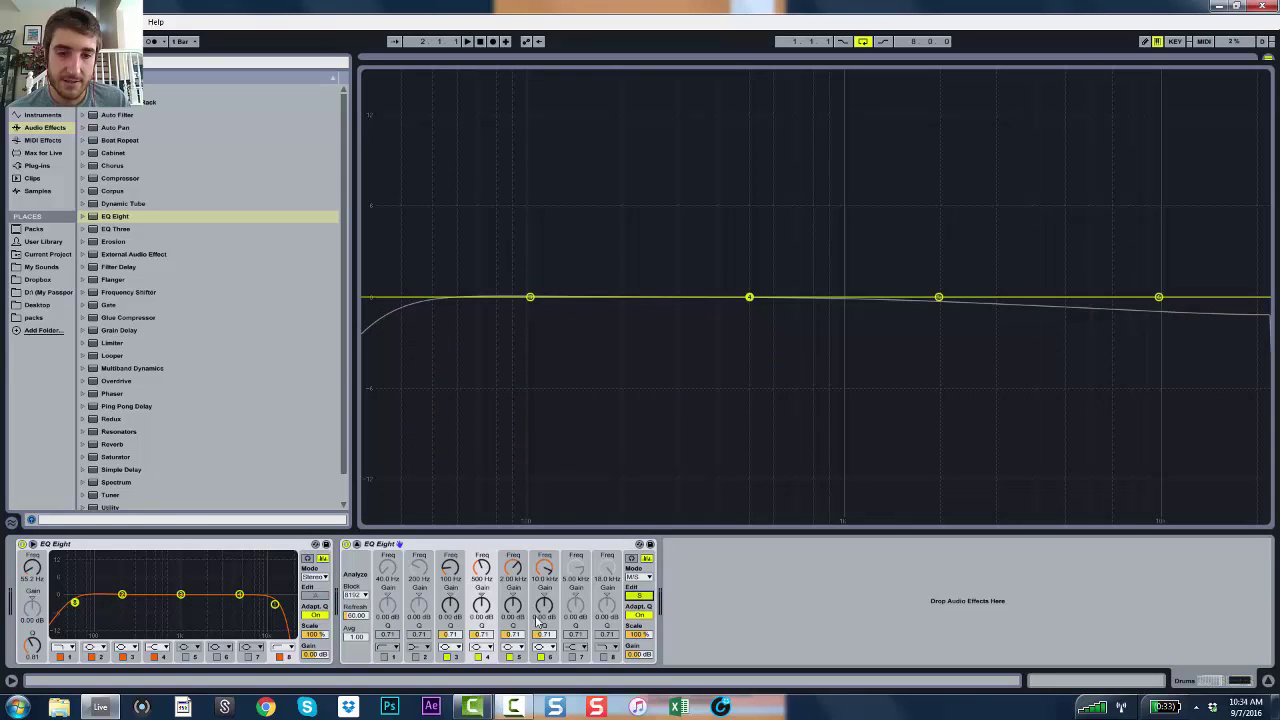
{"action": "left_click", "coordinate": [481, 648]}
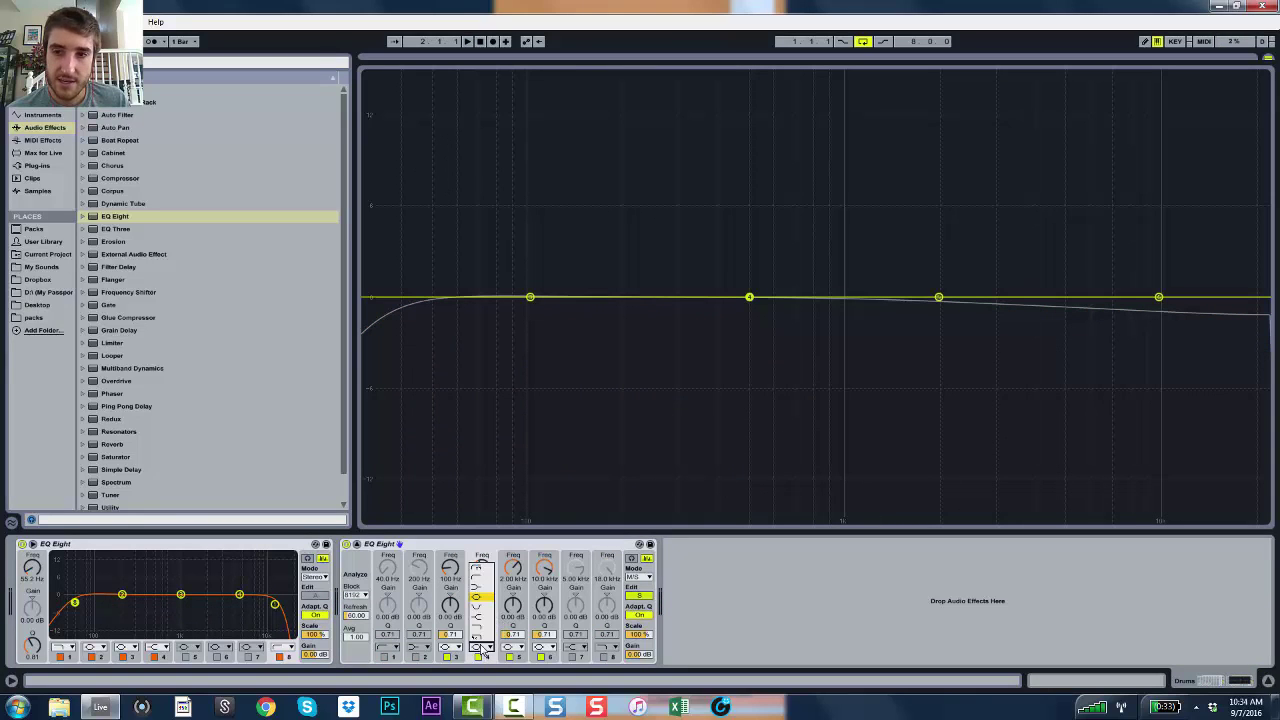
{"action": "left_click", "coordinate": [891, 637]}
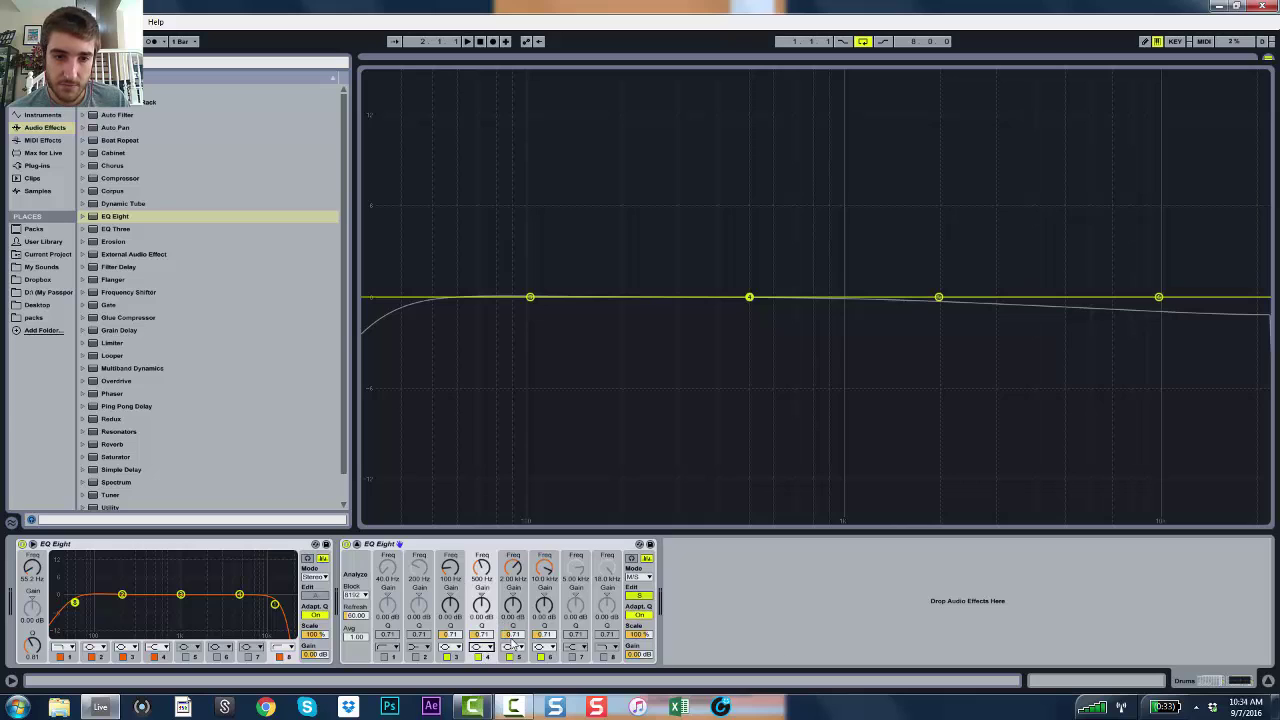
{"action": "left_click", "coordinate": [515, 648]}
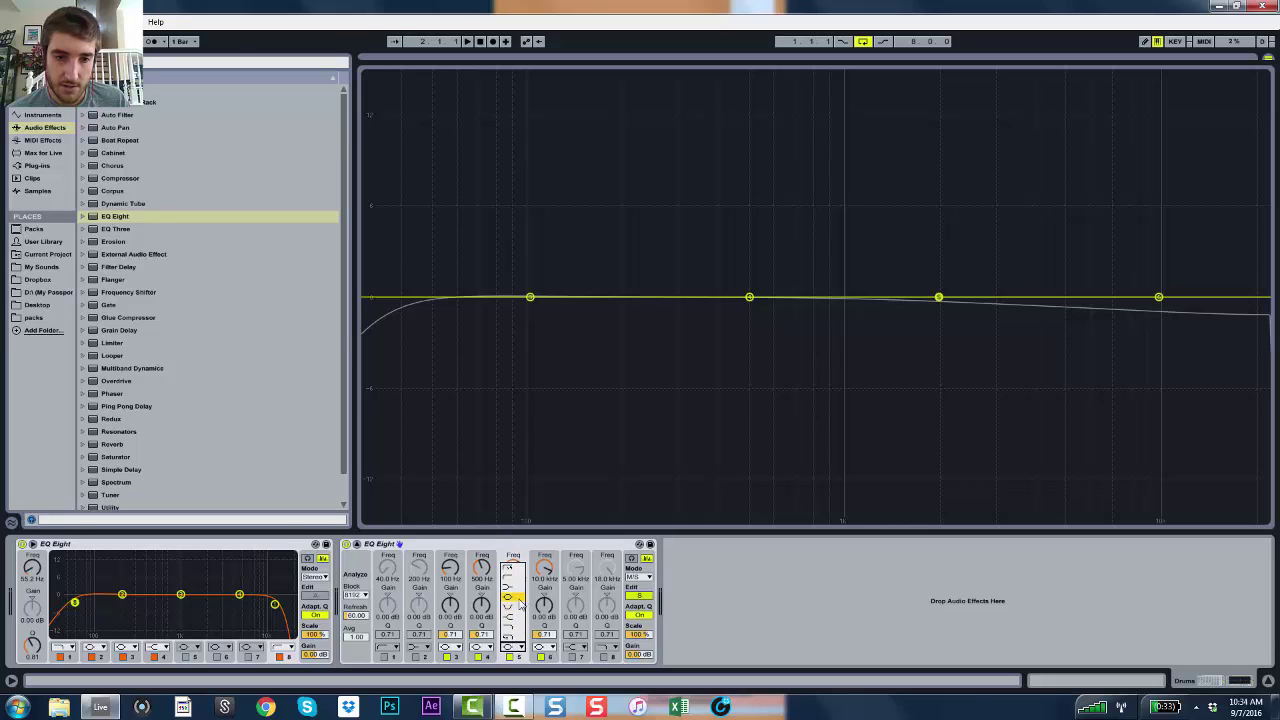
{"action": "left_click", "coordinate": [513, 614]}
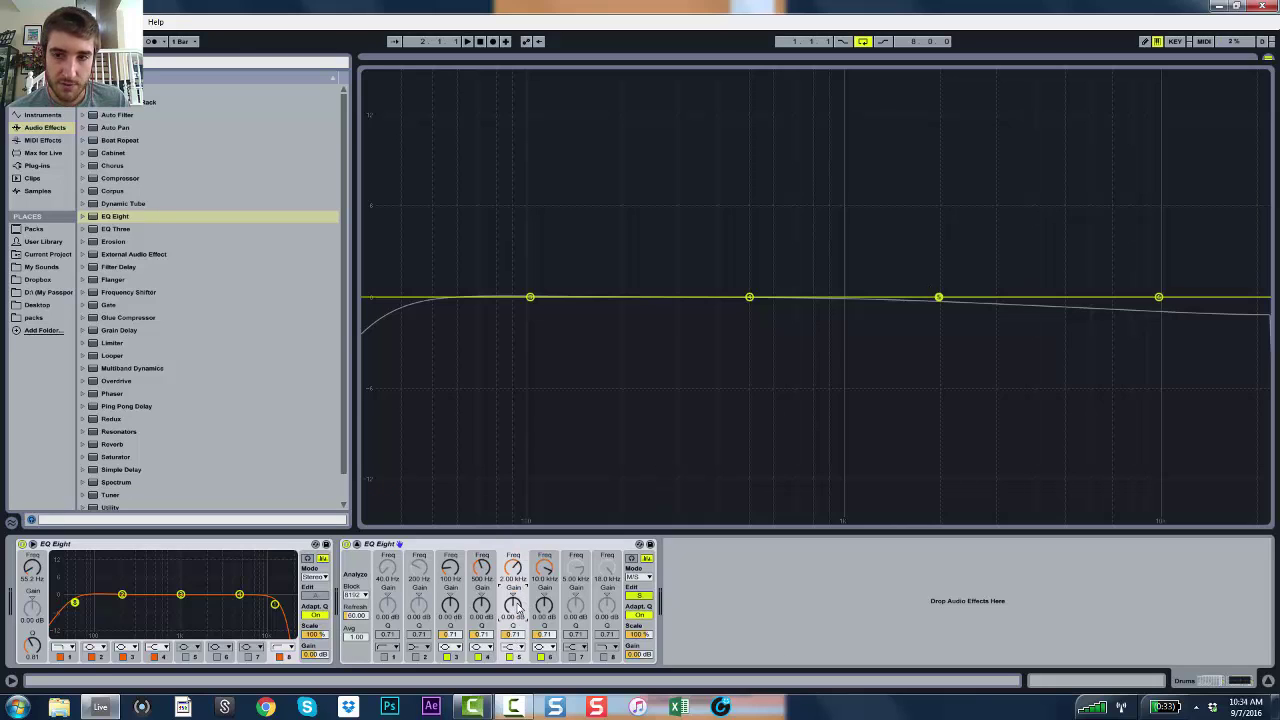
{"action": "mouse_move", "coordinate": [516, 608]}
{"action": "left_mouse_down"}
{"action": "mouse_move", "coordinate": [516, 595]}
{"action": "mouse_move", "coordinate": [516, 606]}
{"action": "left_mouse_up"}
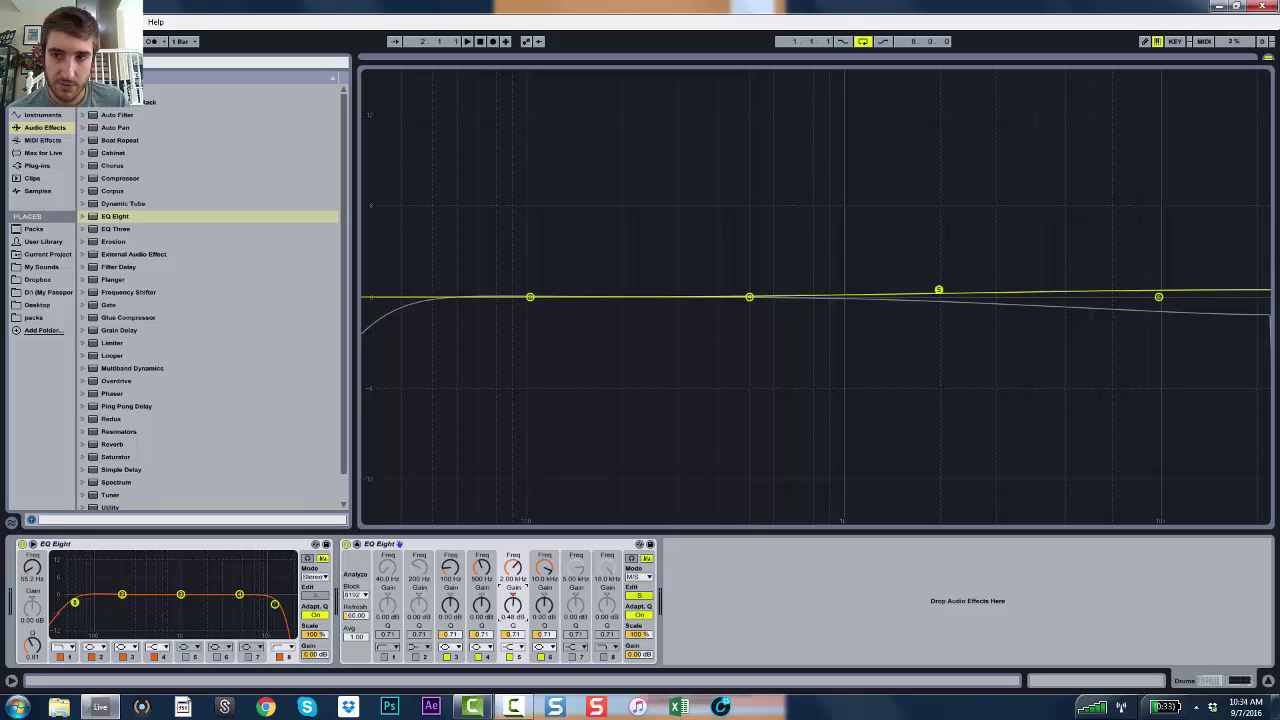
{"action": "key", "text": "space"}
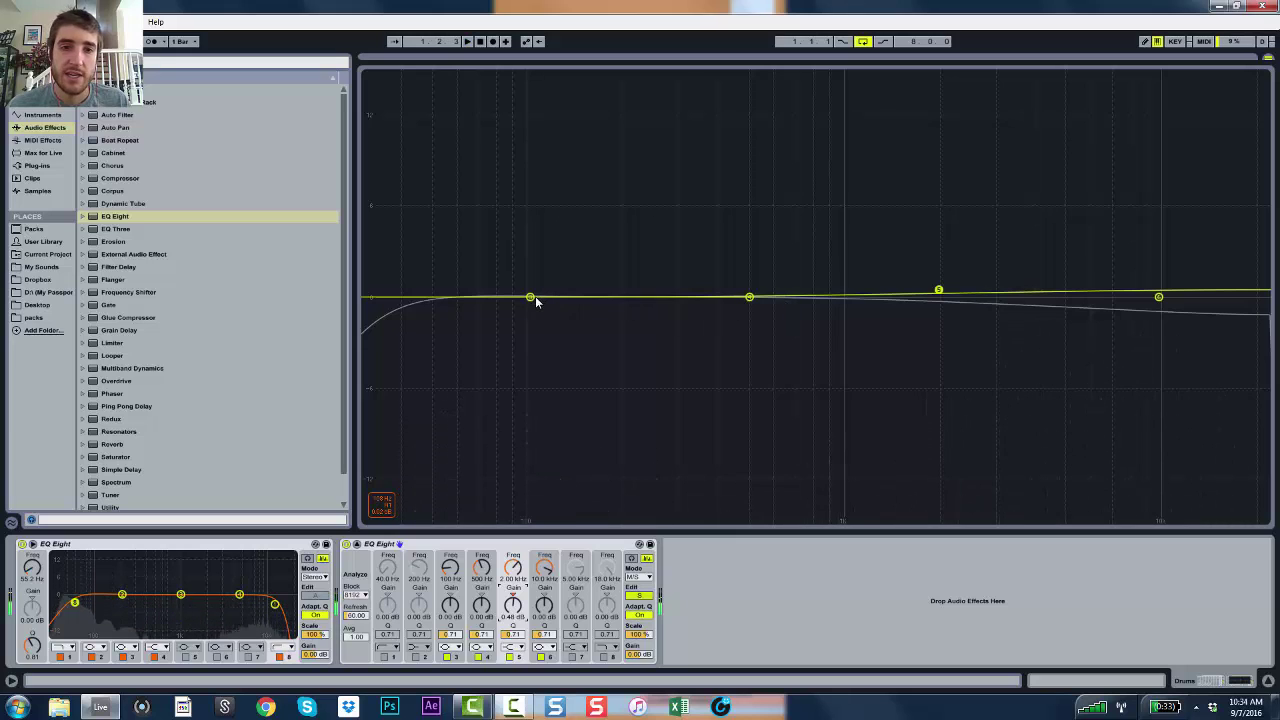
Turn band 3 of the side curve into a low cut at about 198 Hz and audition it
{"action": "left_click_drag", "start_coordinate": [530, 297], "coordinate": [540, 320]}
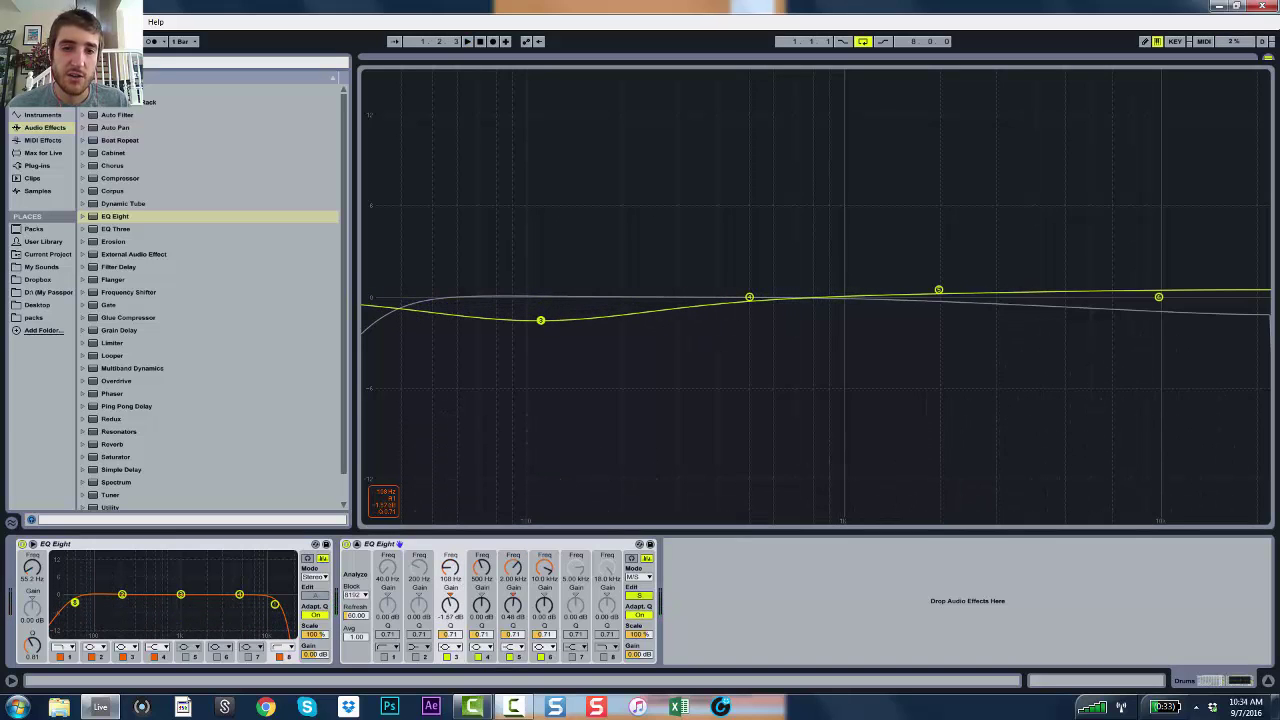
{"action": "left_click", "coordinate": [443, 650]}
{"action": "left_click", "coordinate": [450, 580]}
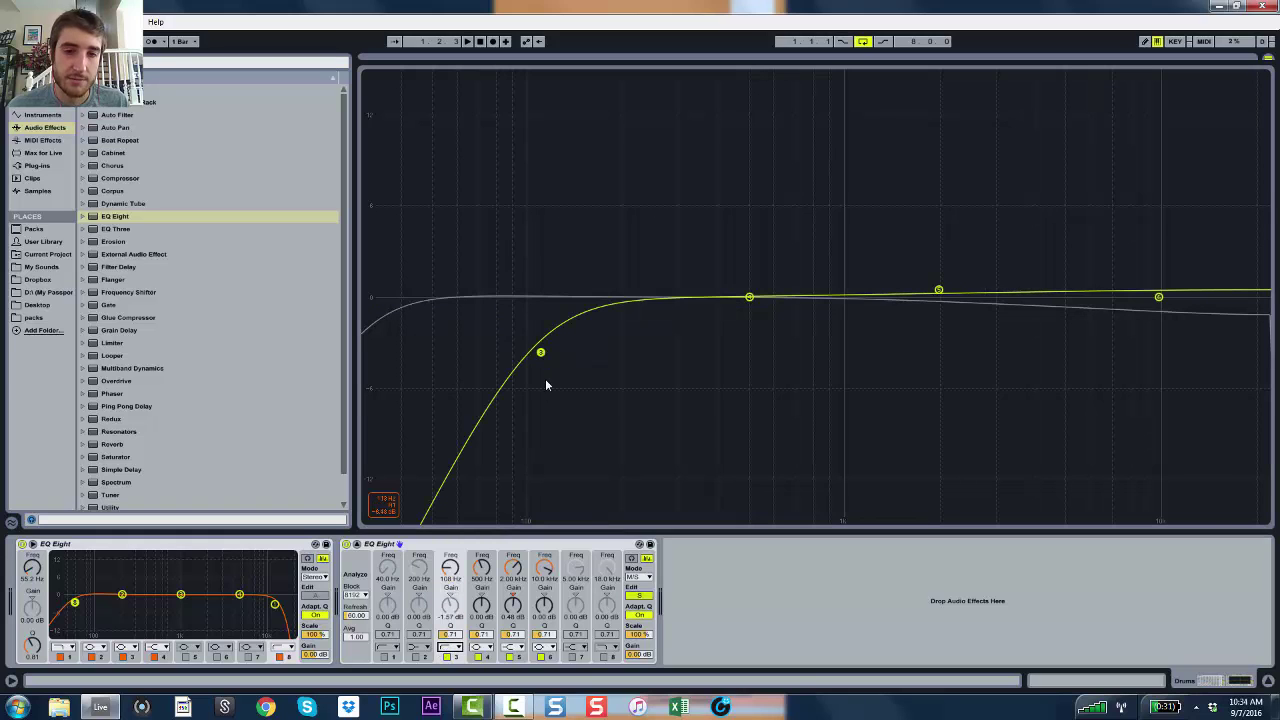
{"action": "key", "text": "space"}
{"action": "left_click_drag", "start_coordinate": [542, 353], "coordinate": [623, 351]}
{"action": "key", "text": "space"}
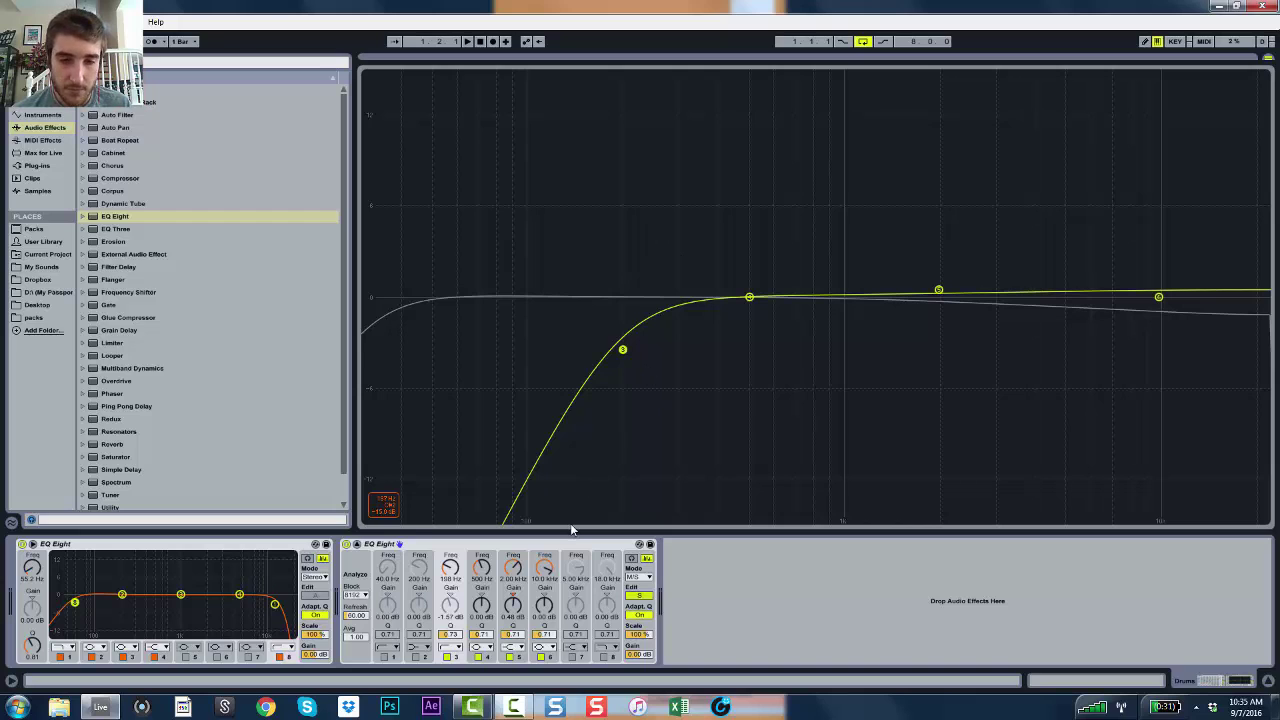
{"action": "key", "text": "space"}
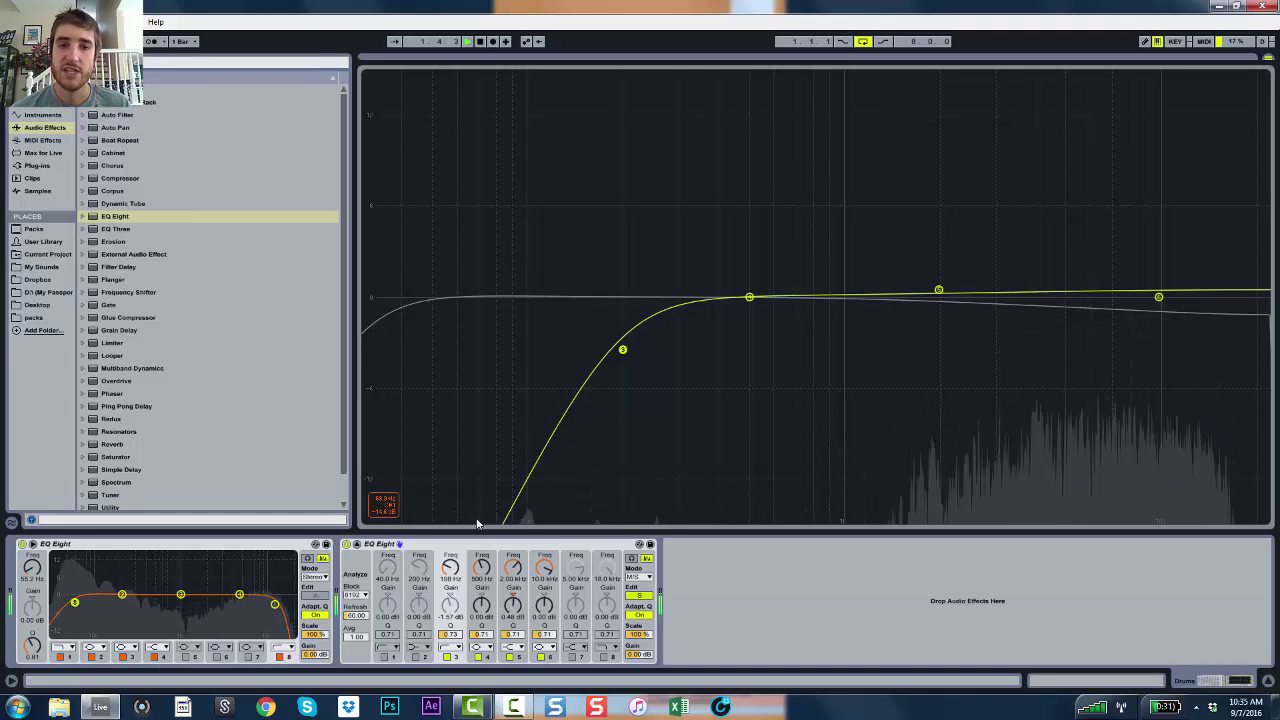
{"action": "key", "text": "space"}
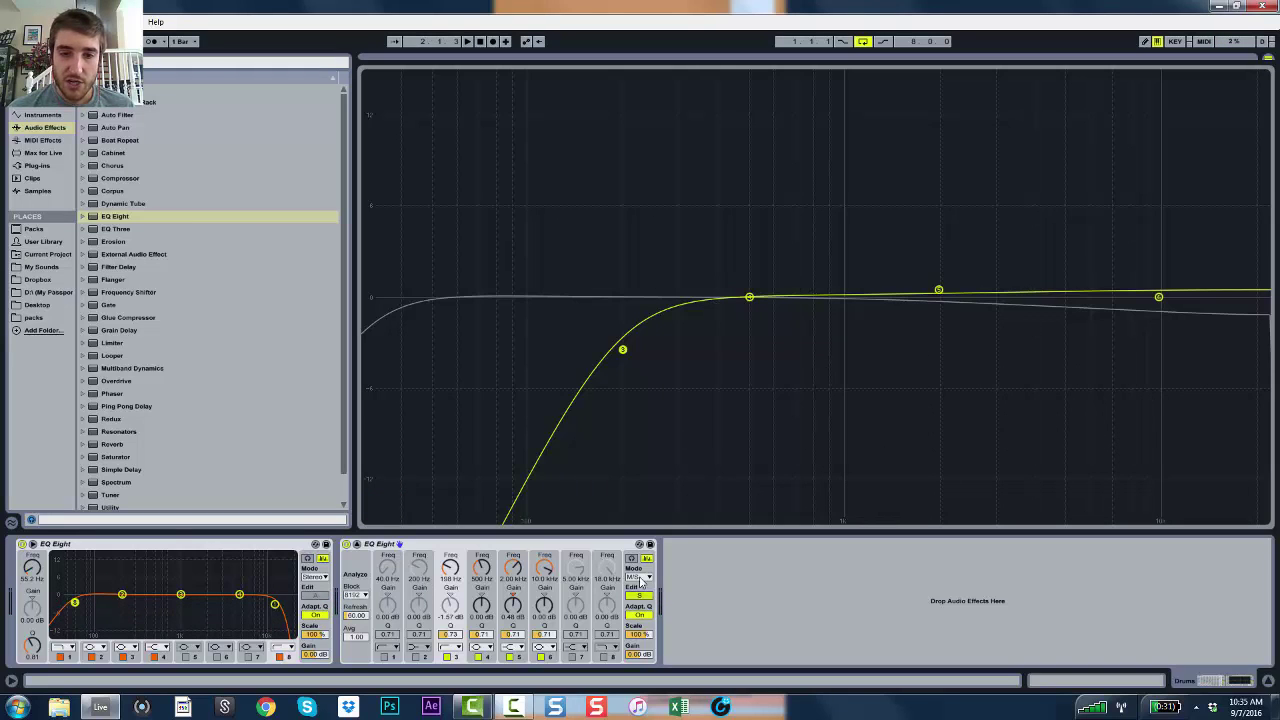
Switch to the mid curve and boost band 2 by about 0.40 dB at about 65 Hz while auditioning
{"action": "left_click", "coordinate": [645, 597]}
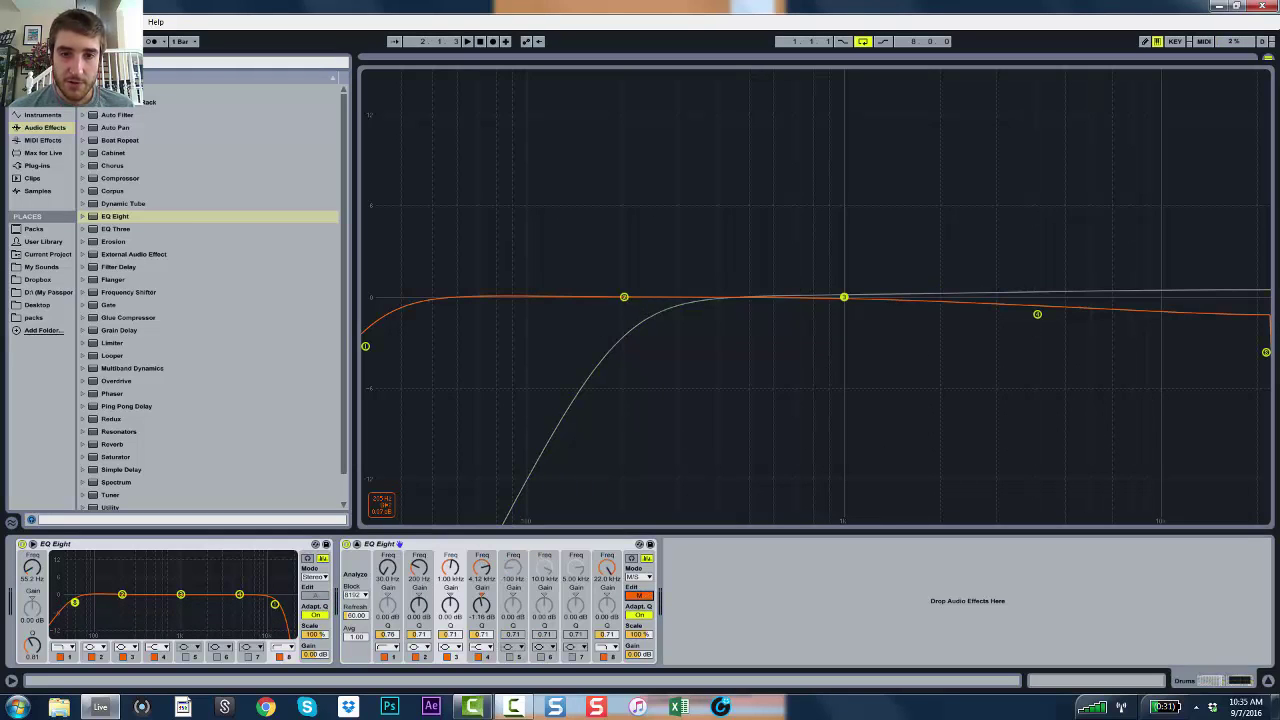
{"action": "left_click_drag", "start_coordinate": [624, 297], "coordinate": [577, 290]}
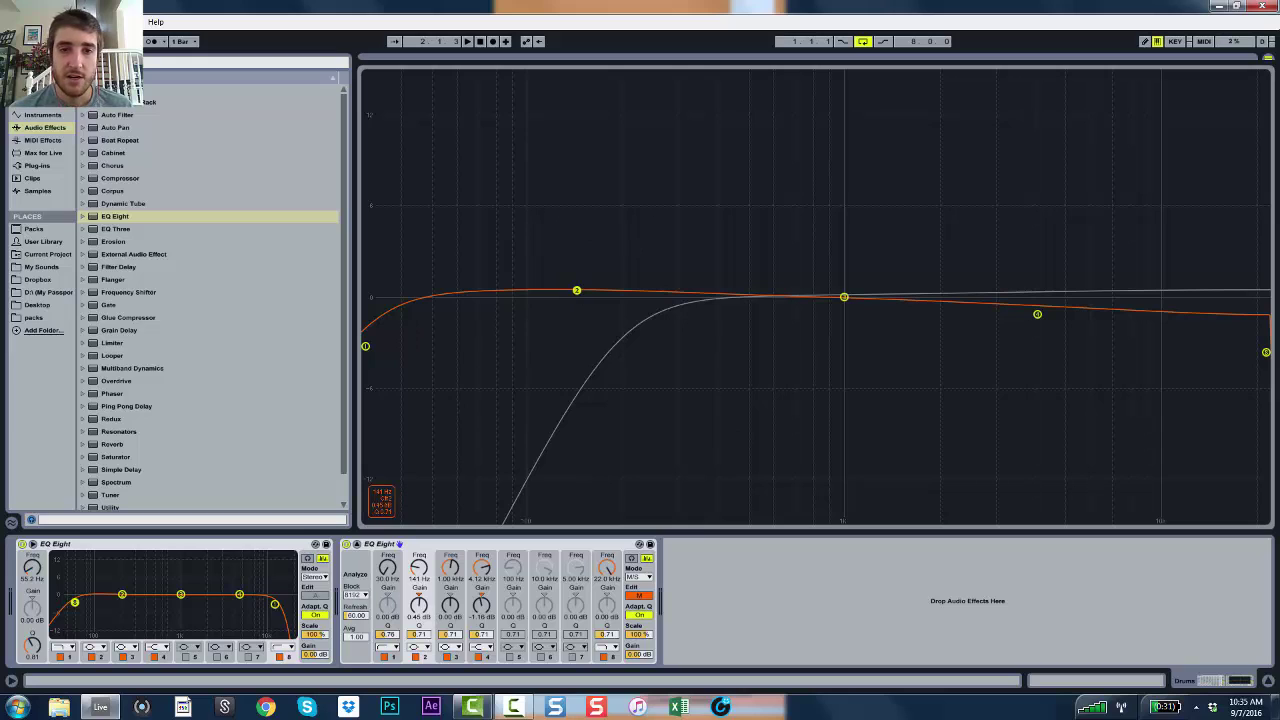
{"action": "left_click_drag", "start_coordinate": [576, 290], "coordinate": [575, 289]}
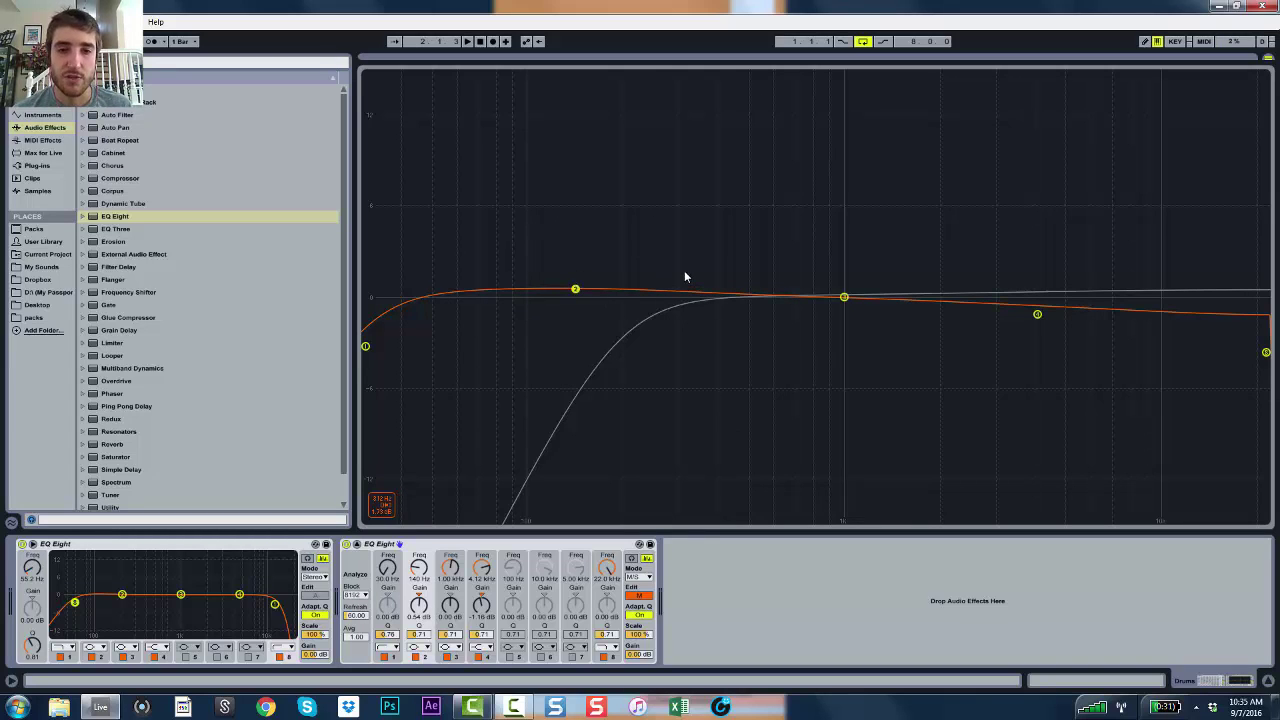
{"action": "key", "text": "space"}
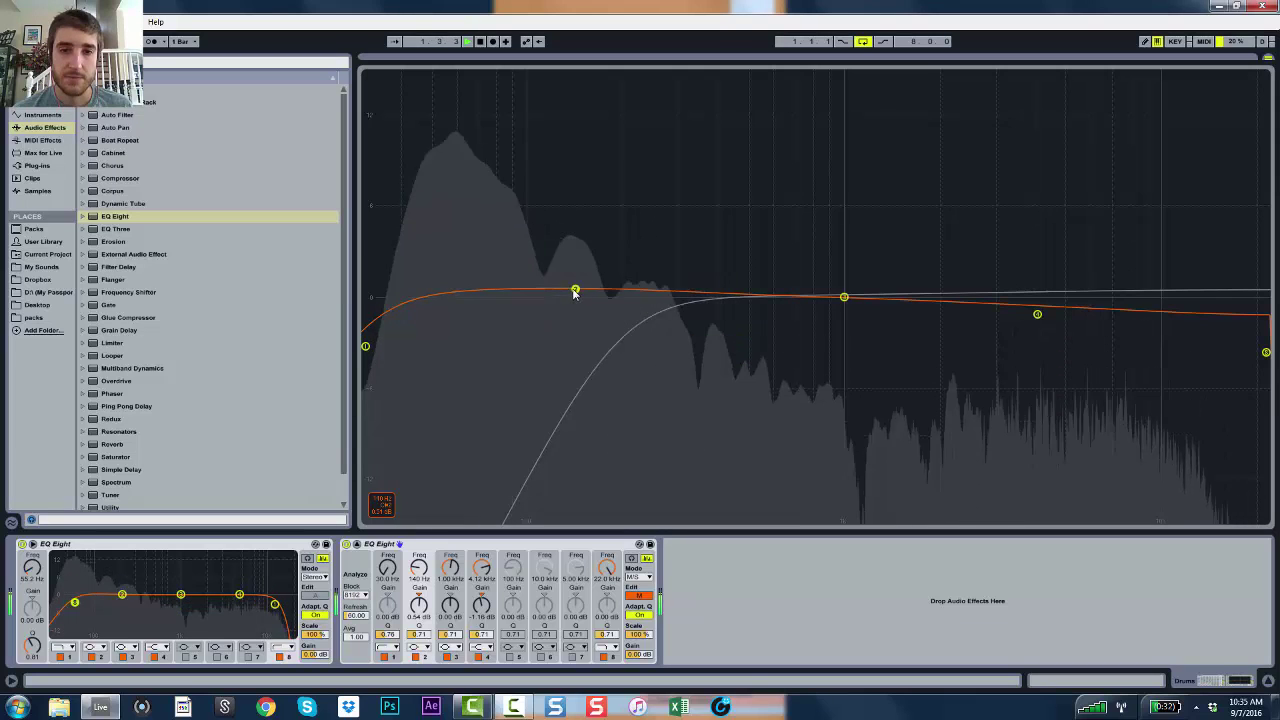
{"action": "left_click_drag", "start_coordinate": [575, 290], "coordinate": [470, 291]}
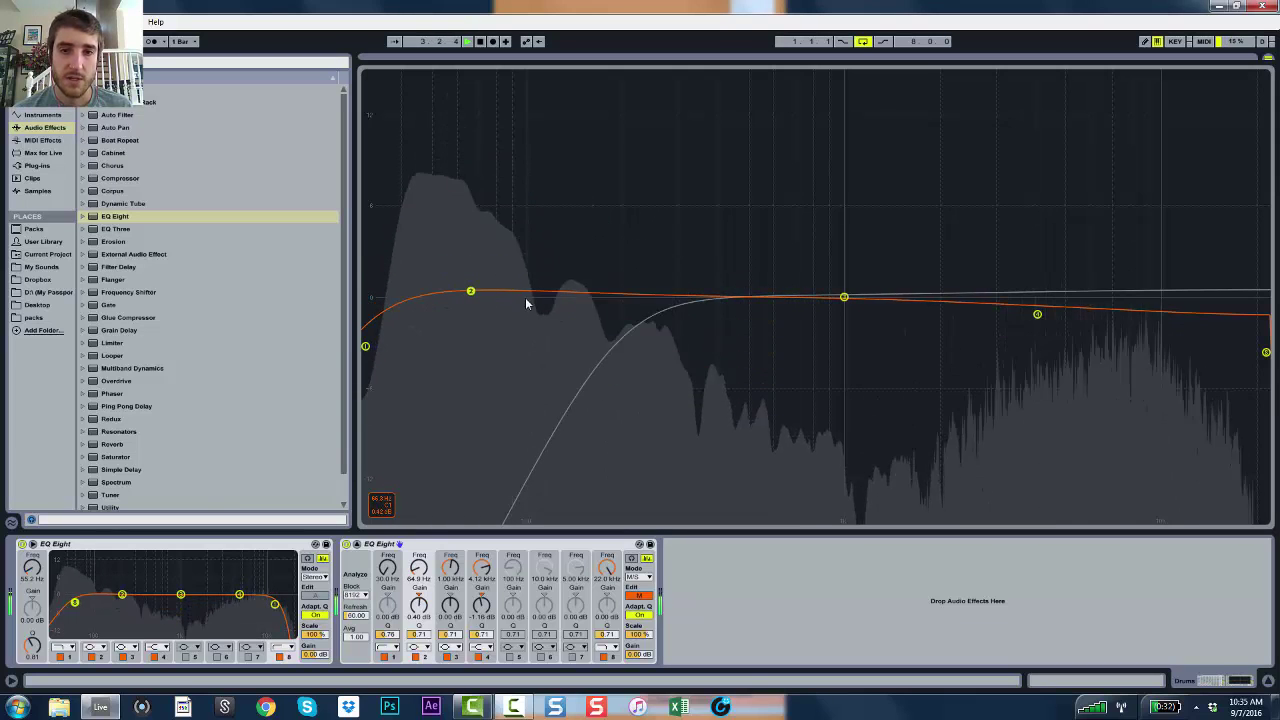
{"action": "key", "text": "space"}
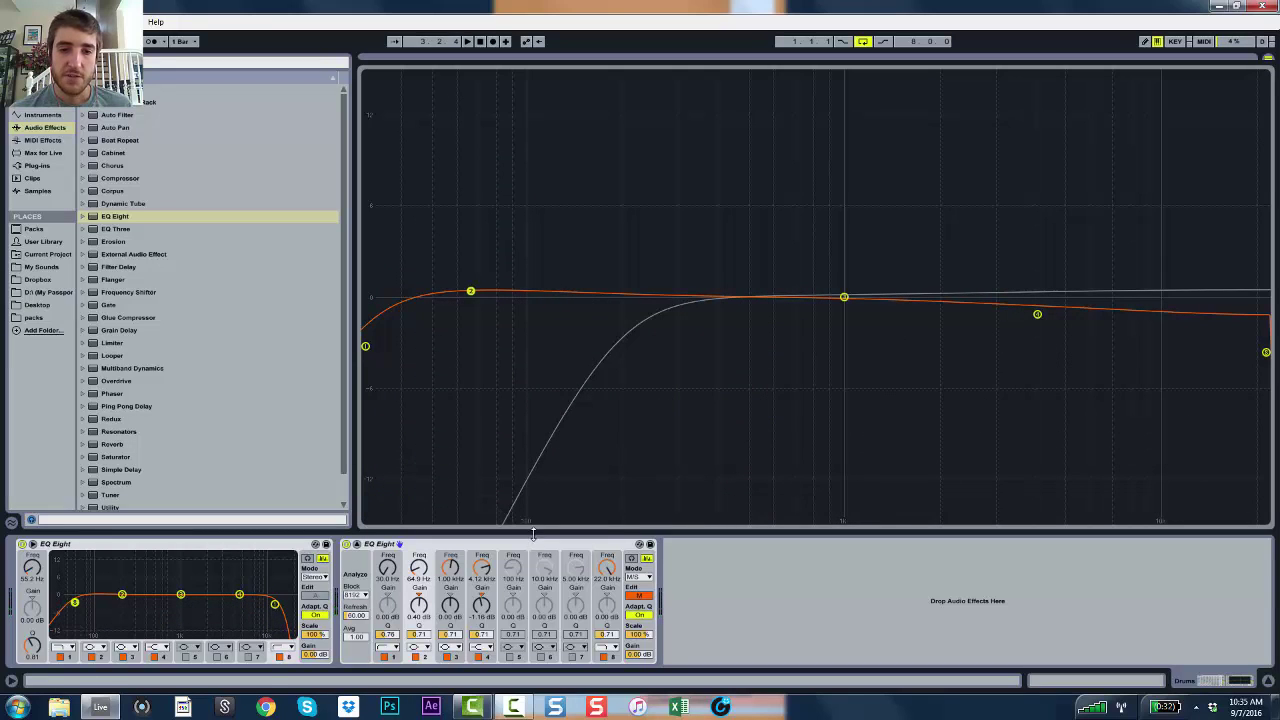
Return to the arrangement and solo the Percs track, auditioning it from its final percussion fill
{"action": "left_click", "coordinate": [535, 532]}
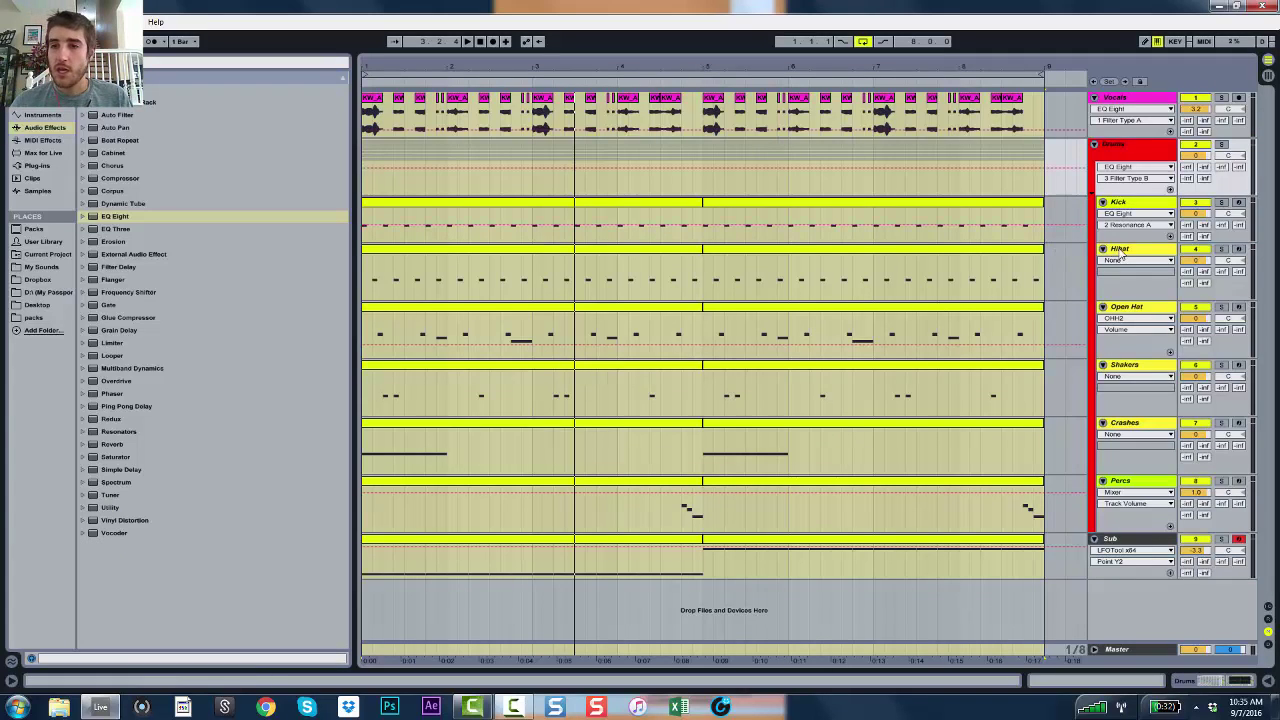
{"action": "left_click", "coordinate": [1030, 505]}
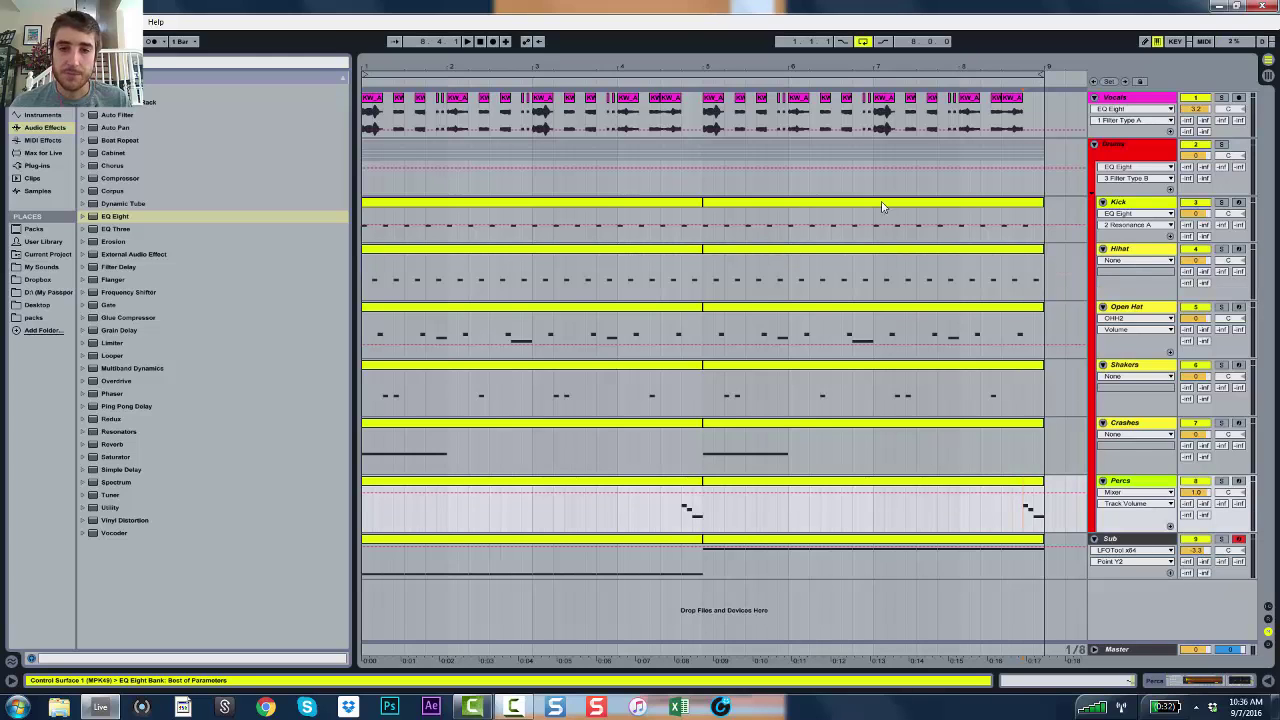
{"action": "left_click", "coordinate": [1221, 481]}
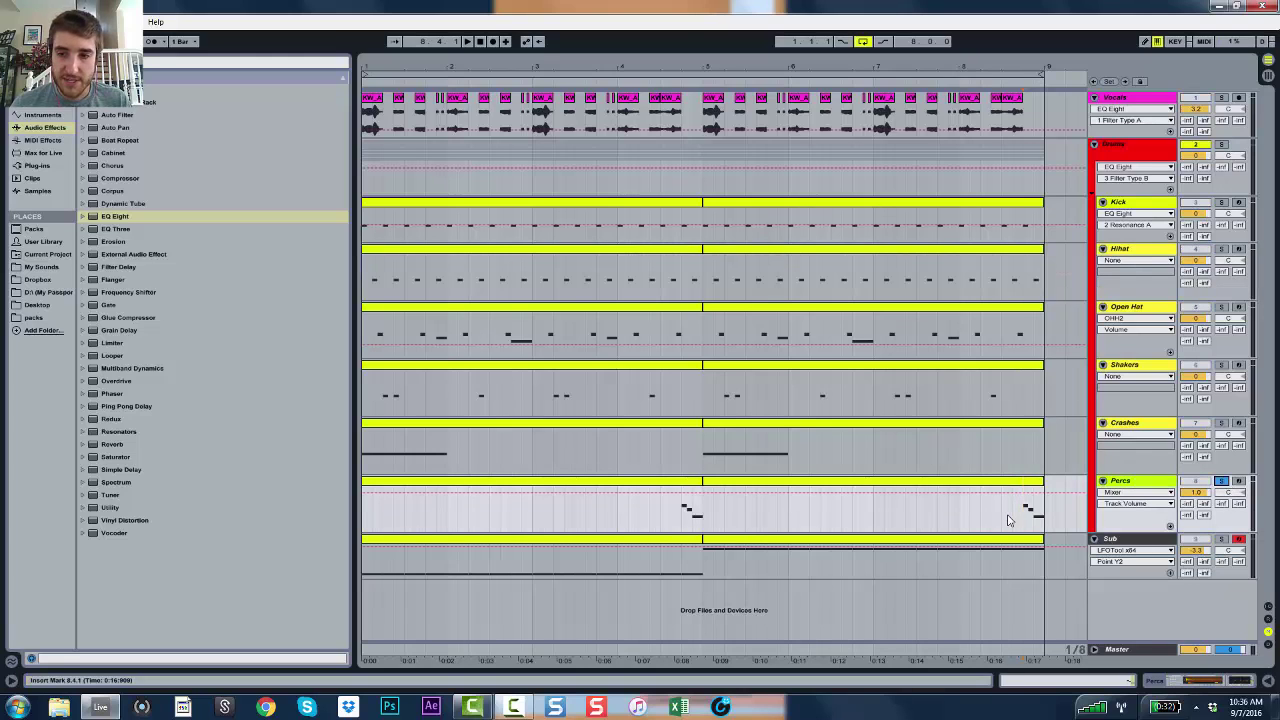
{"action": "key", "text": "space"}
Add a second EQ Eight at the end of the Percs device chain, in M/S mode with its display expanded
{"action": "key", "text": "shift+Tab"}
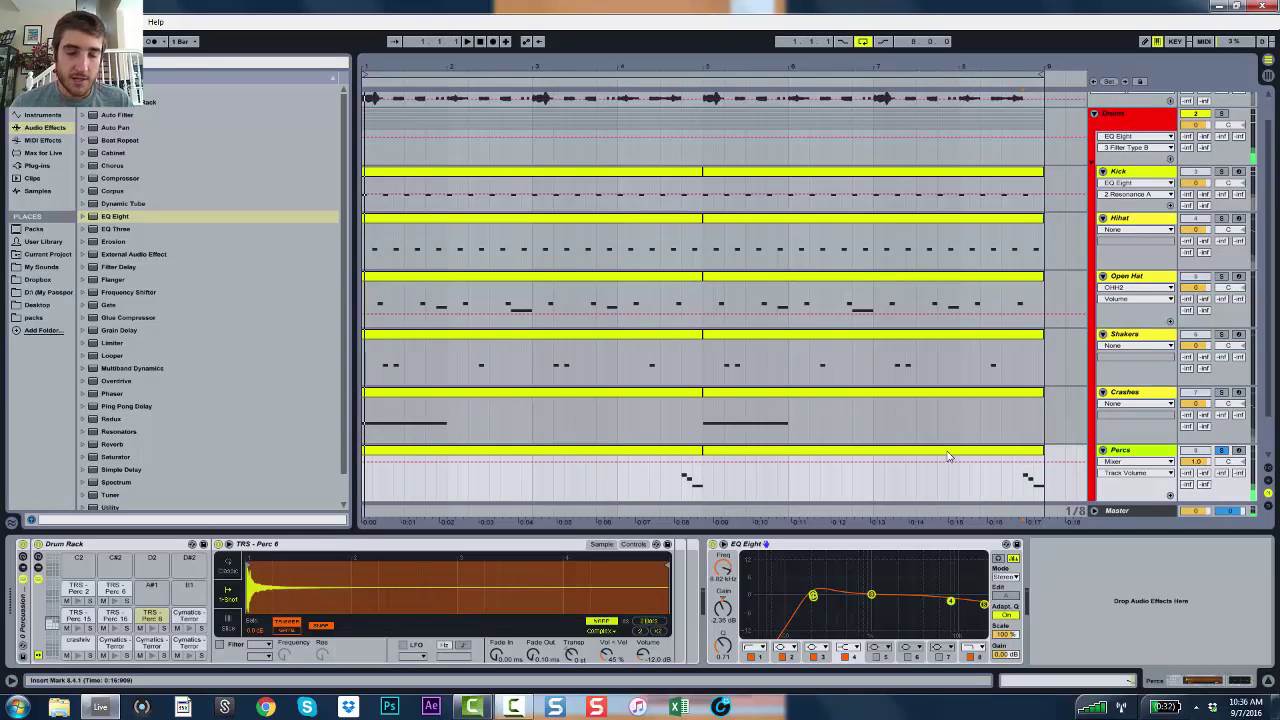
{"action": "mouse_move", "coordinate": [115, 222]}
{"action": "left_mouse_down"}
{"action": "mouse_move", "coordinate": [1044, 572]}
{"action": "mouse_move", "coordinate": [1063, 568]}
{"action": "left_mouse_up"}
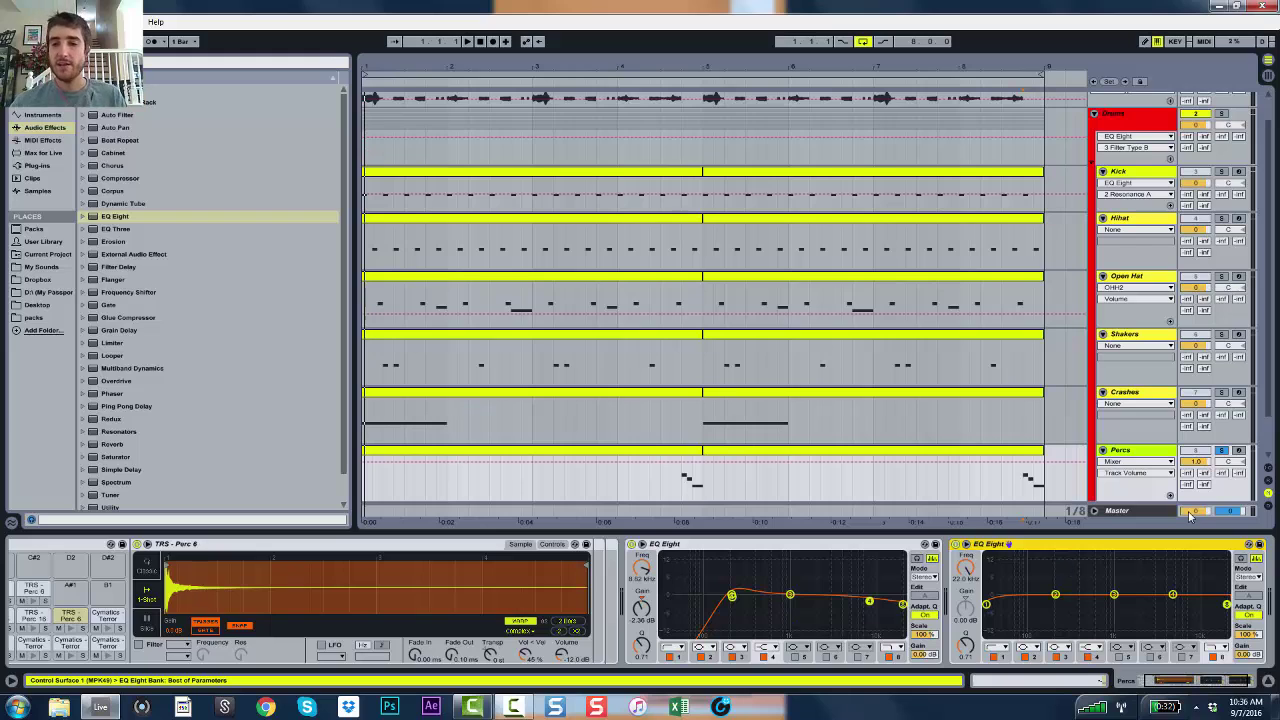
{"action": "left_click", "coordinate": [1250, 577]}
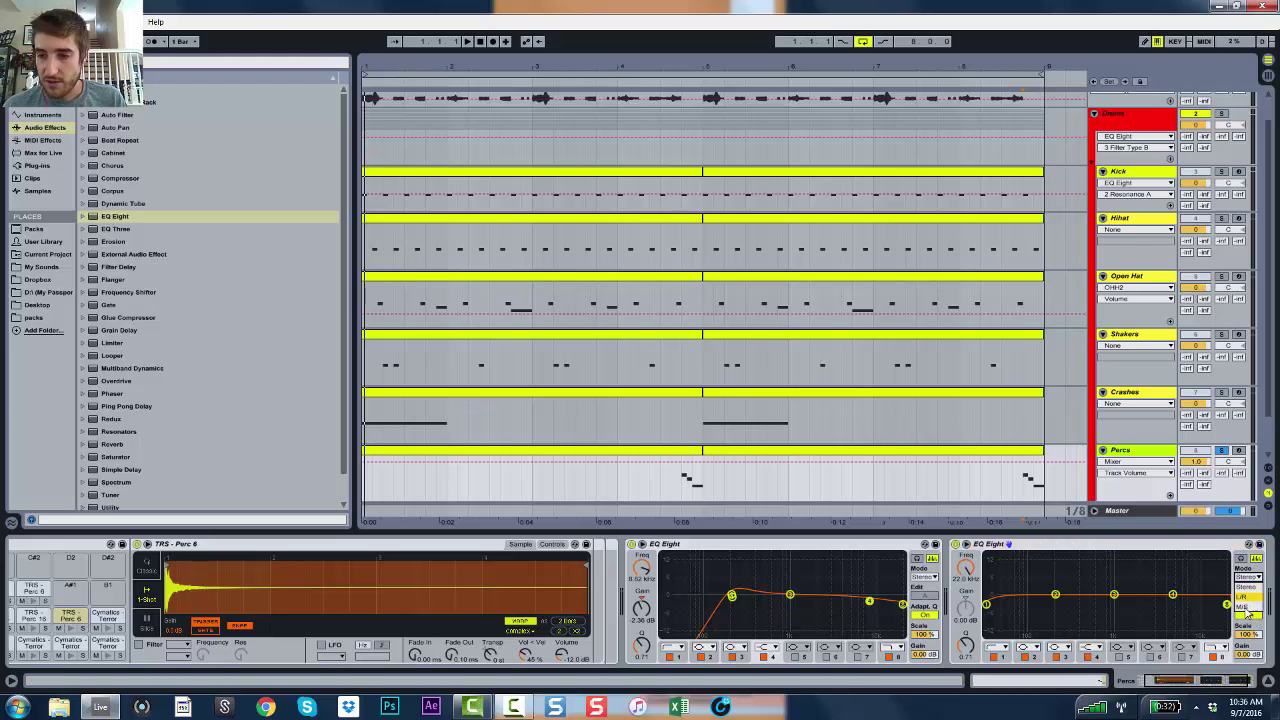
{"action": "left_click", "coordinate": [1248, 597]}
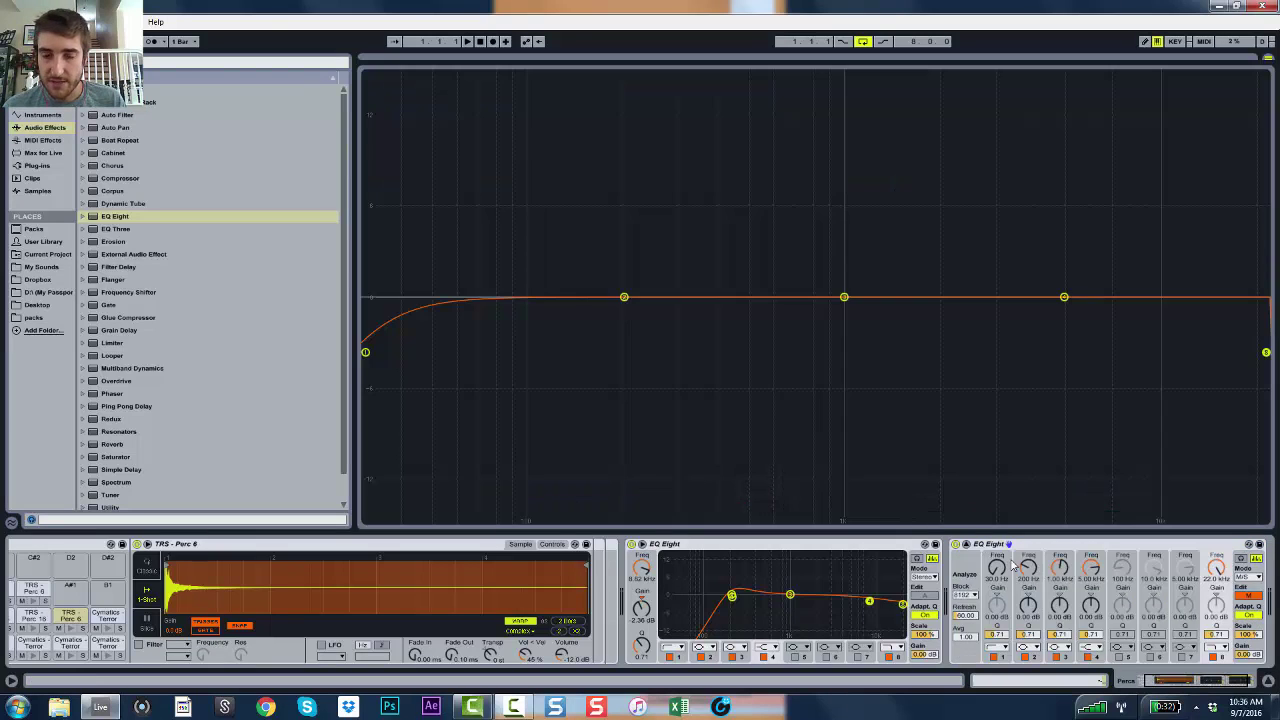
{"action": "left_click", "coordinate": [985, 560]}
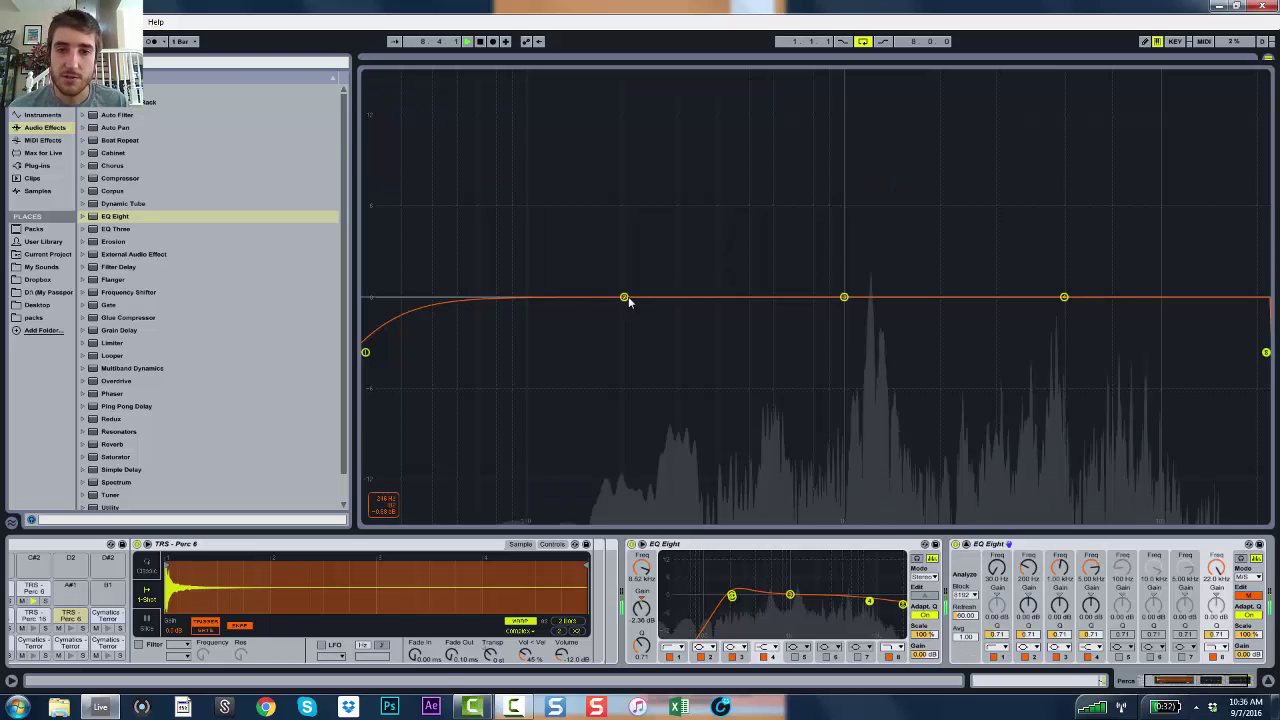
Raise the mid curve's band 1 low cut to about 149 Hz with a Q of about 0.67 during playback
{"action": "key", "text": "space"}
{"action": "left_click_drag", "start_coordinate": [365, 352], "coordinate": [584, 356]}
{"action": "key", "text": "space"}
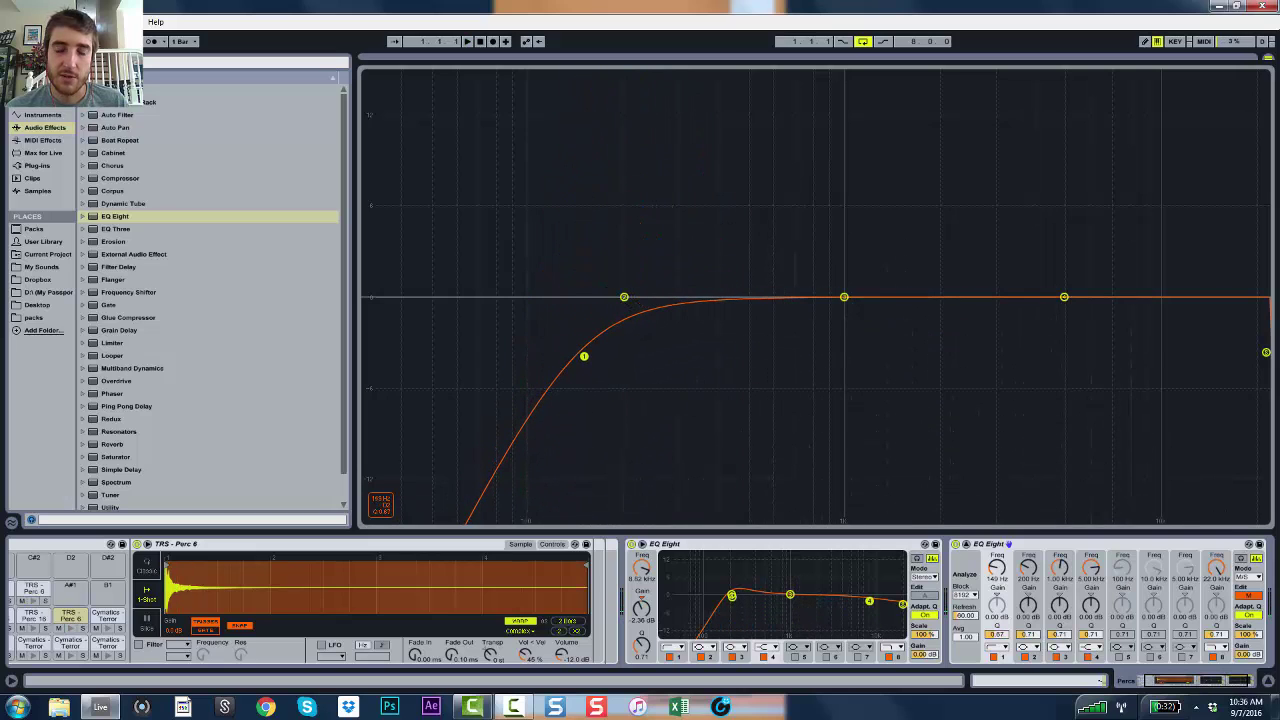
Boost mid band 3 by about 2.10 dB at 251 Hz and lower band 4 to about -1.39 dB at 3.51 kHz
{"action": "left_click_drag", "start_coordinate": [844, 299], "coordinate": [656, 265]}
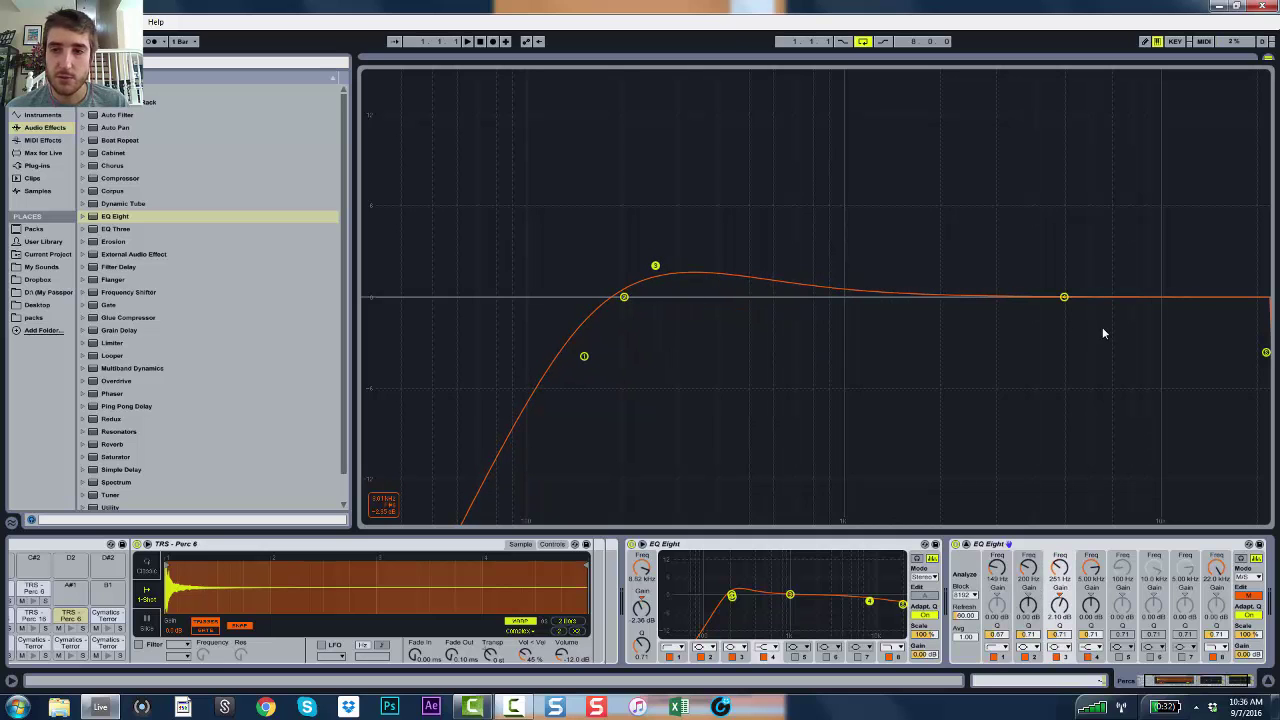
{"action": "key", "text": "space"}
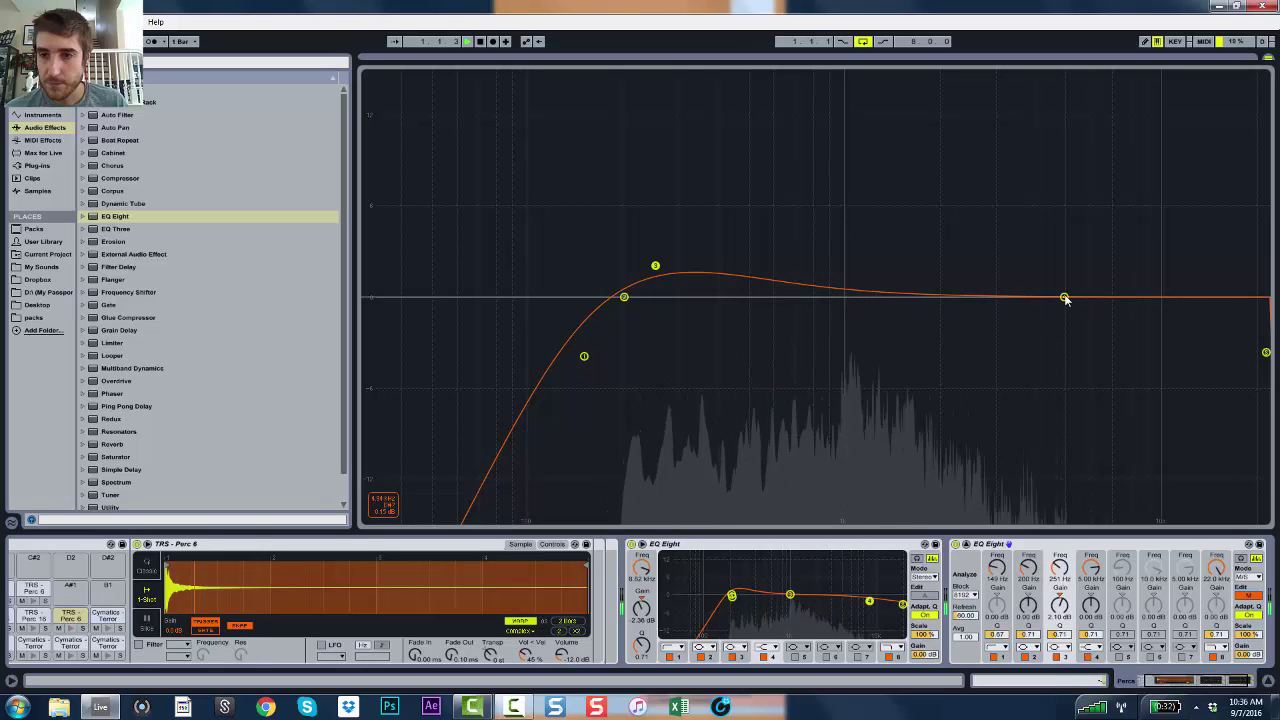
{"action": "left_click_drag", "start_coordinate": [1064, 297], "coordinate": [1015, 317]}
{"action": "key", "text": "space"}
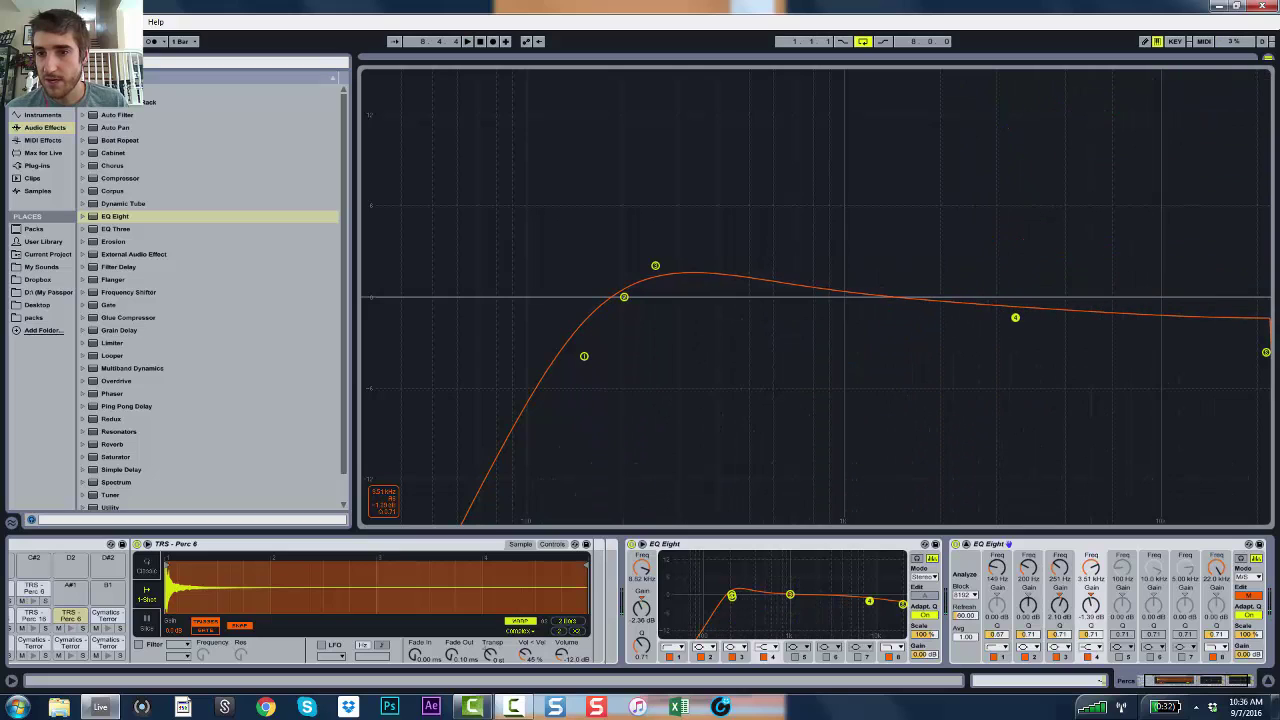
Switch to the side curve, give band 5 a high-shelf boost of about 2.14 dB at 2.00 kHz, and audition it
{"action": "left_click", "coordinate": [1247, 597]}
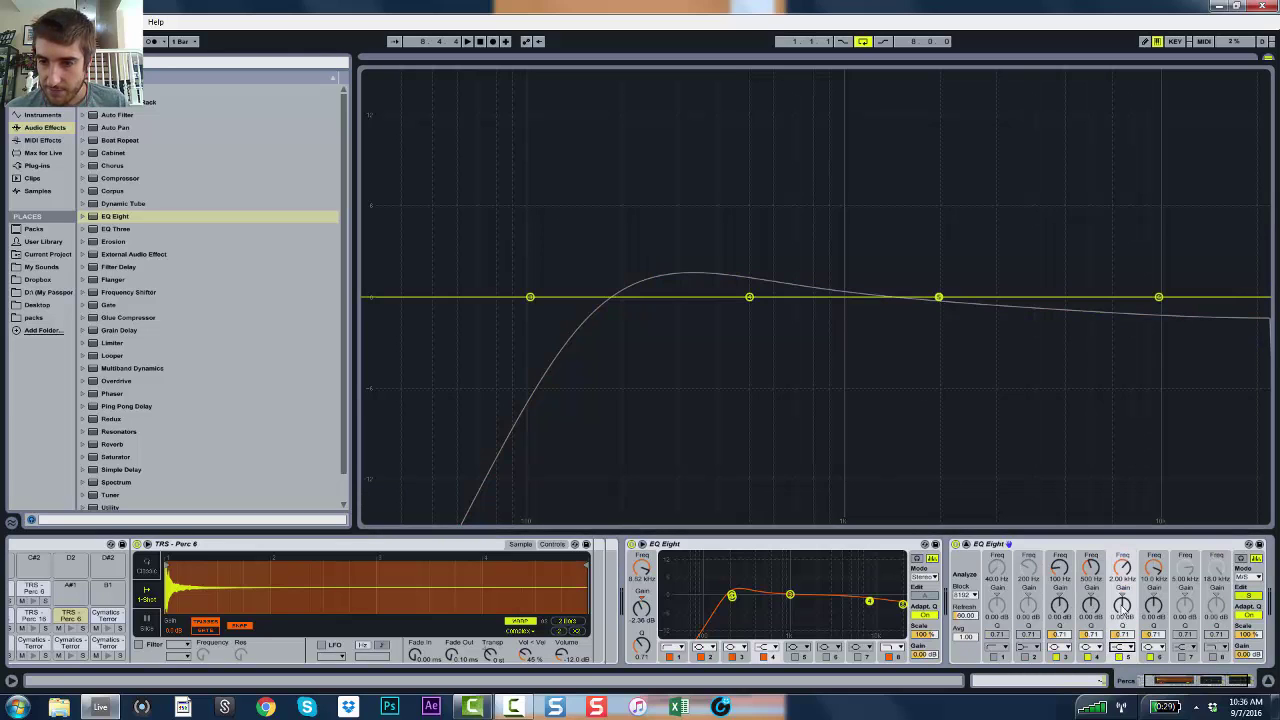
{"action": "mouse_move", "coordinate": [1122, 604]}
{"action": "left_mouse_down"}
{"action": "mouse_move", "coordinate": [1118, 530]}
{"action": "mouse_move", "coordinate": [1118, 617]}
{"action": "mouse_move", "coordinate": [1118, 595]}
{"action": "left_mouse_up"}
{"action": "key", "text": "space"}
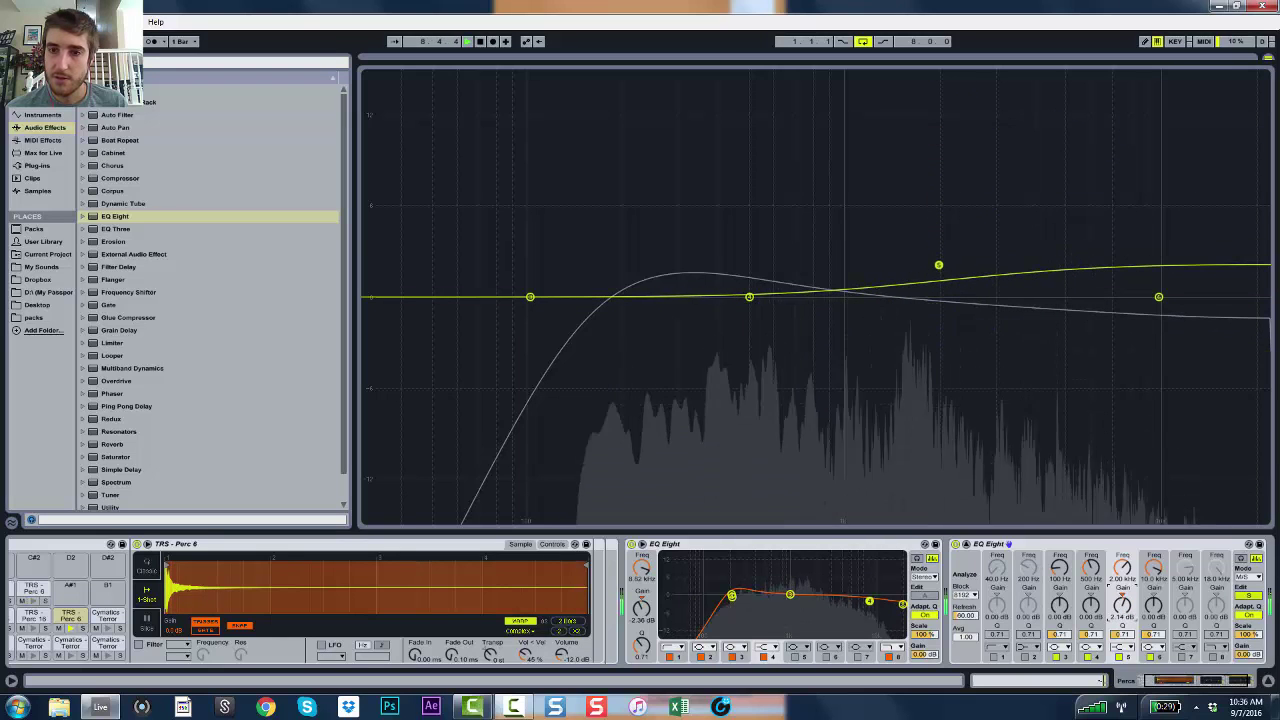
Move band 4 of the Percs side curve to about 165 Hz and change its filter type to a low cut
{"action": "key", "text": "space"}
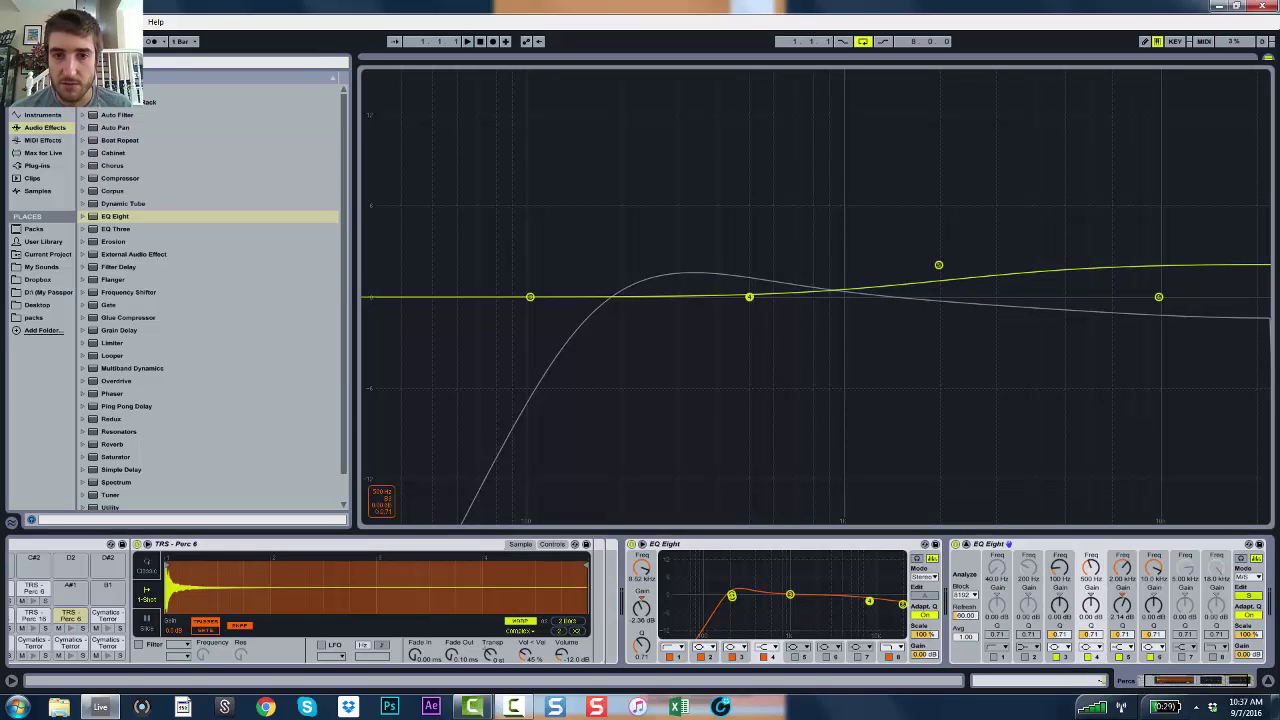
{"action": "left_click_drag", "start_coordinate": [749, 297], "coordinate": [597, 397]}
{"action": "key", "text": "space"}
{"action": "key", "text": "space"}
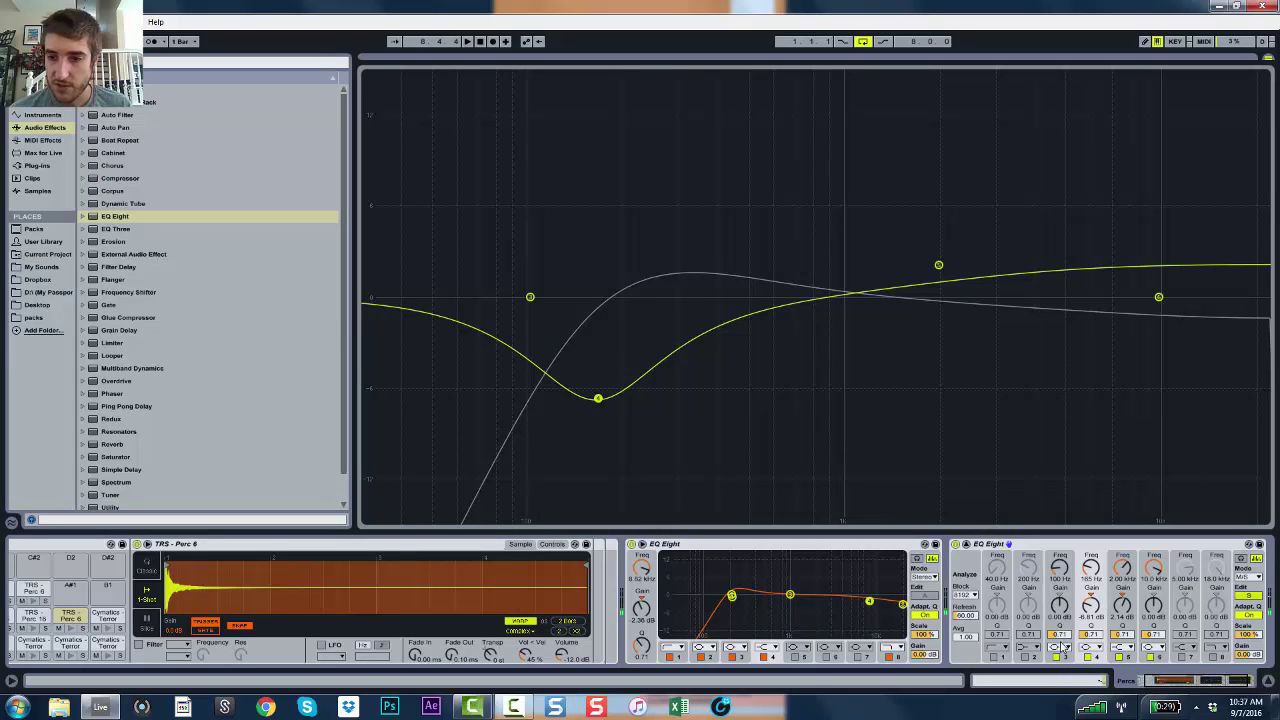
{"action": "left_click", "coordinate": [1087, 648]}
{"action": "left_click", "coordinate": [1090, 584]}
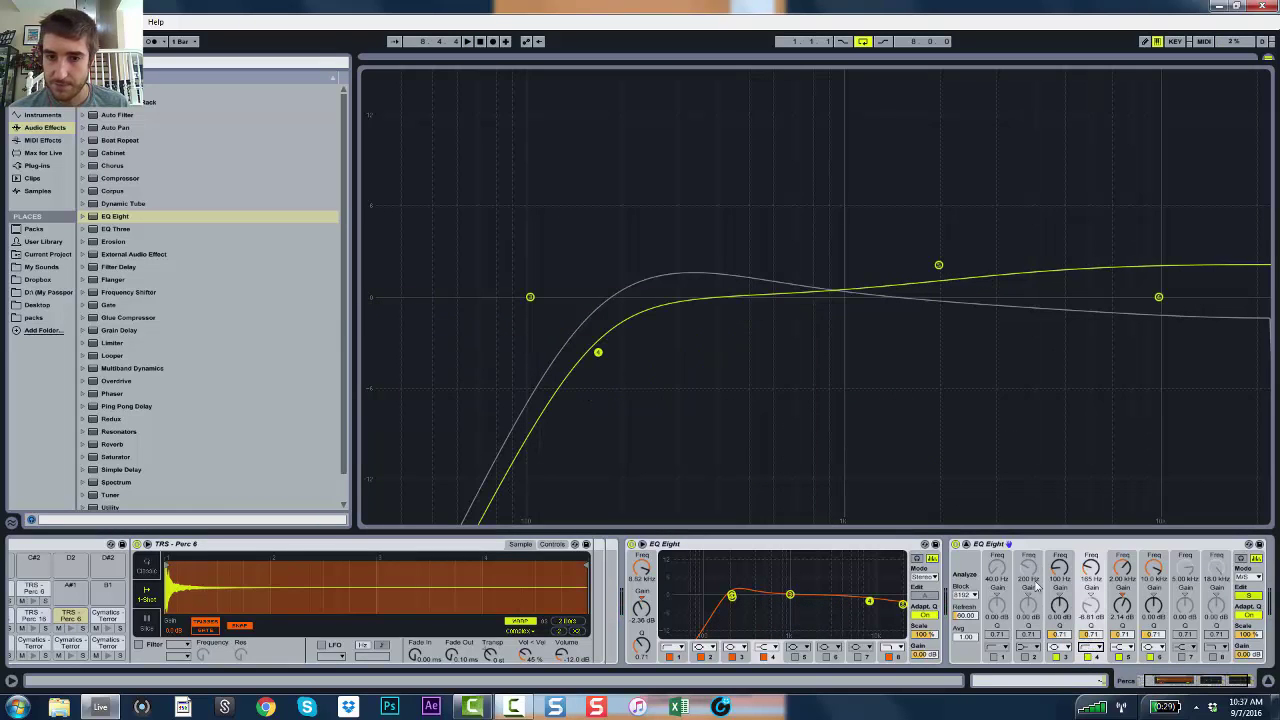
Raise the side curve's band 4 low cut to about 223 Hz with a Q of about 0.93 and audition it
{"action": "key", "text": "space"}
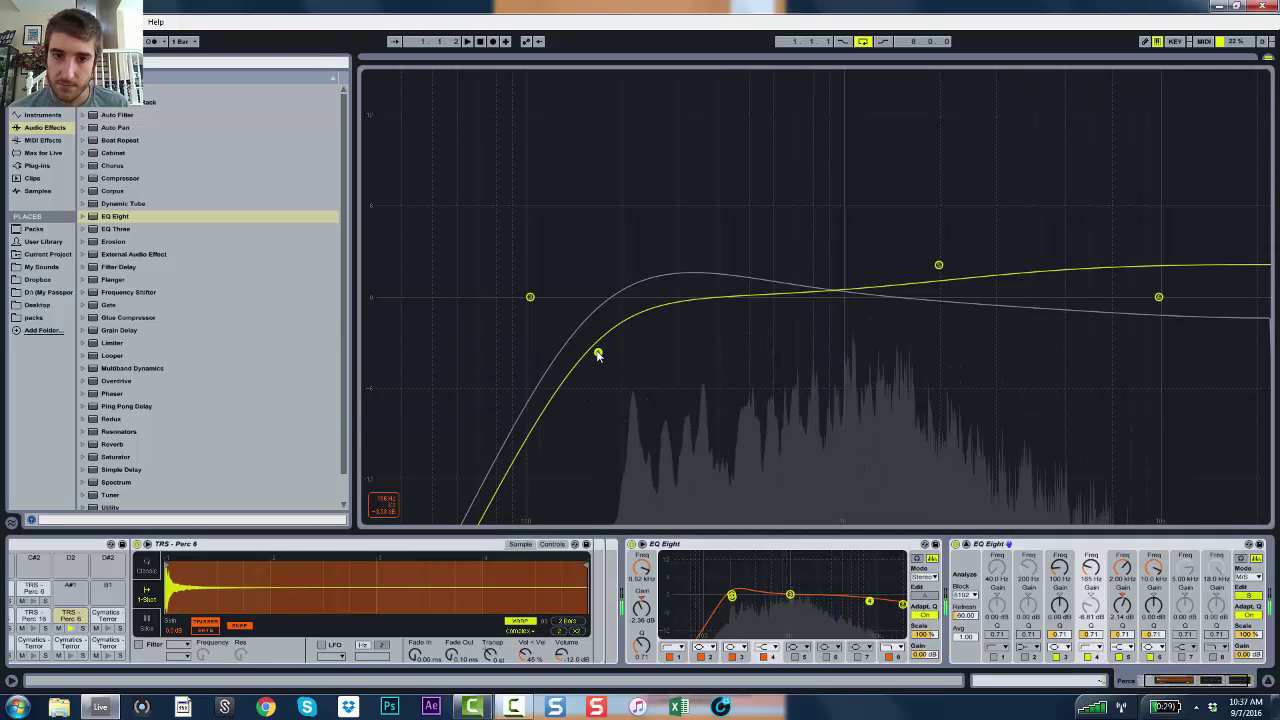
{"action": "left_click_drag", "start_coordinate": [598, 353], "coordinate": [643, 331]}
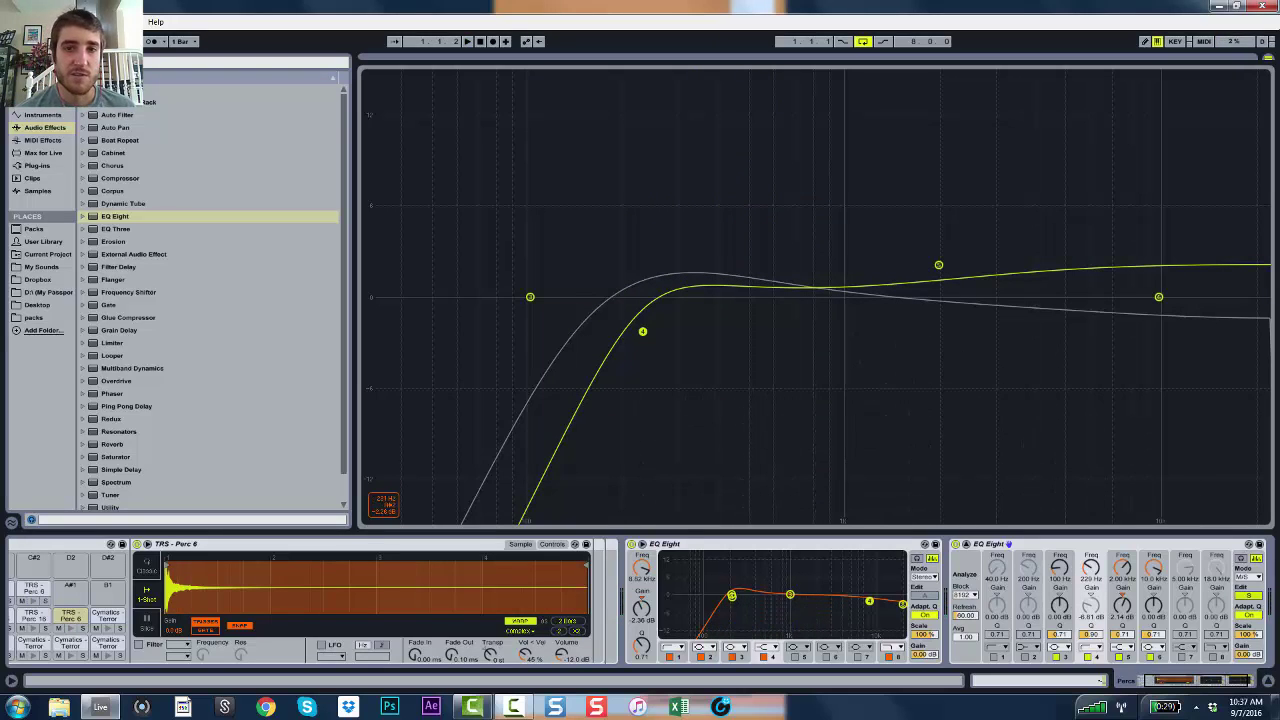
{"action": "left_click_drag", "start_coordinate": [643, 331], "coordinate": [638, 328]}
{"action": "key", "text": "space"}
{"action": "key", "text": "space"}
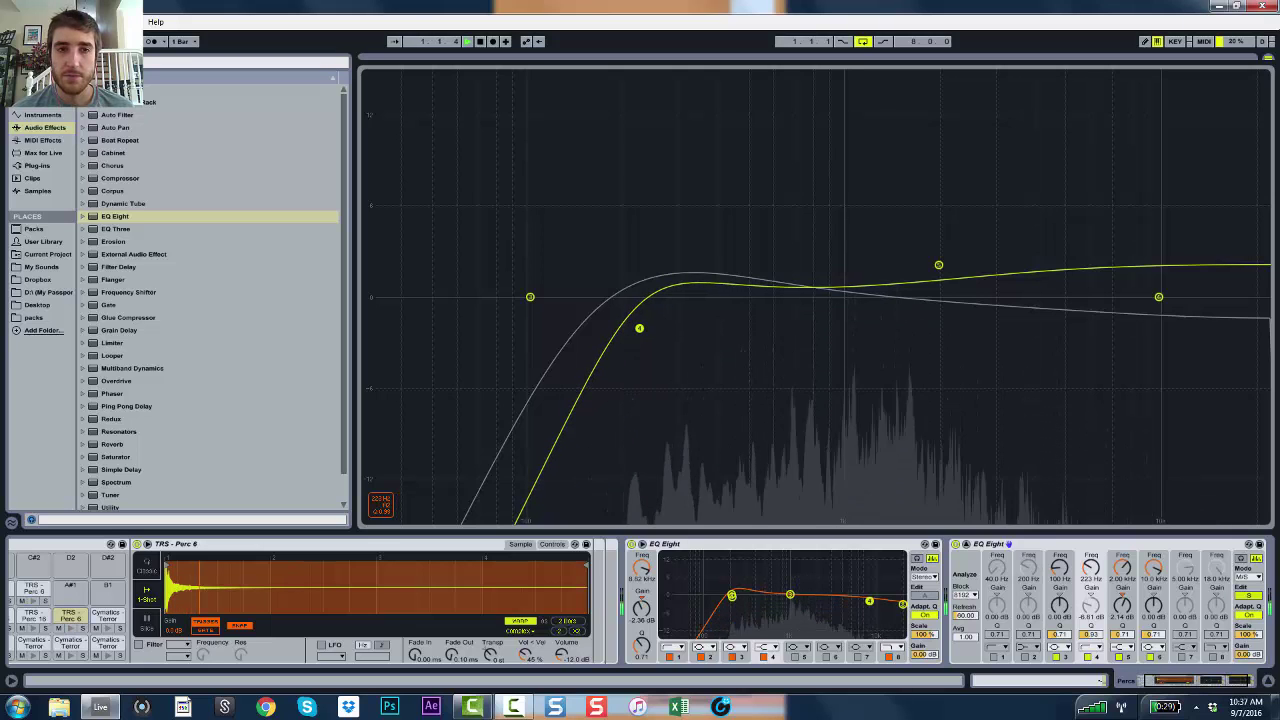
Add a second EQ Eight at the end of the Vocals device chain and expand its display
{"action": "key", "text": "ctrl+alt+l"}
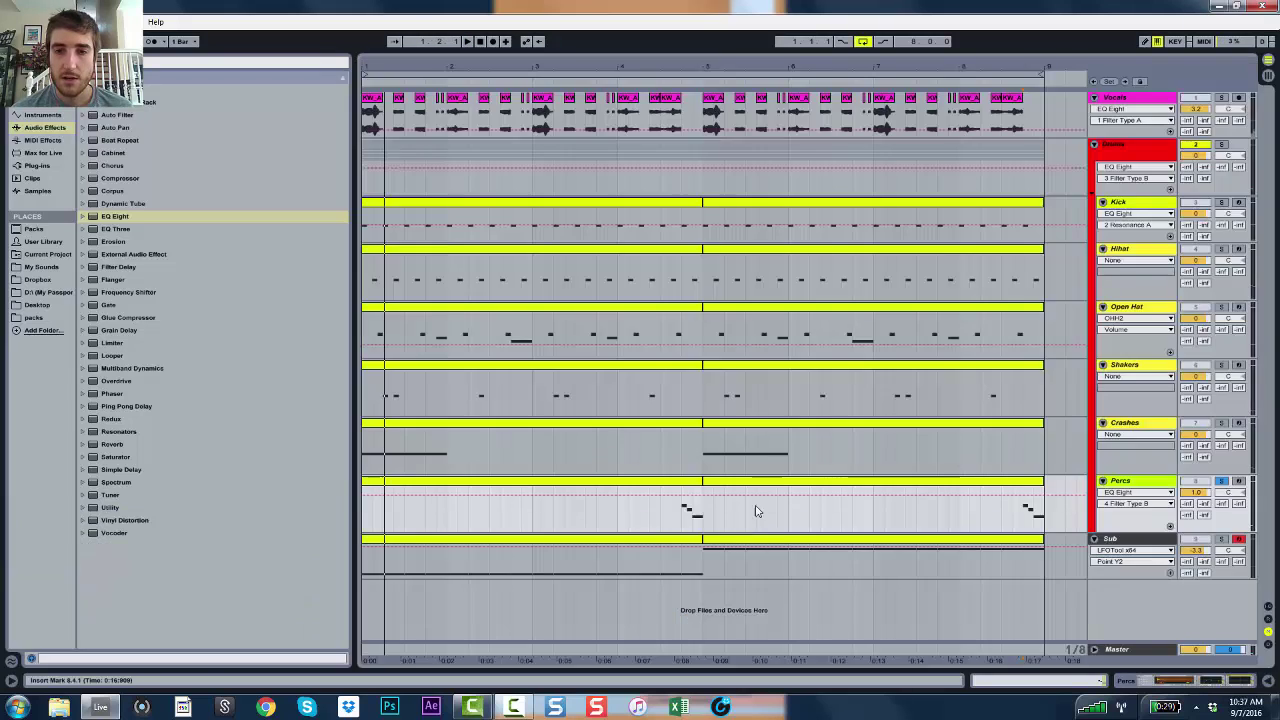
{"action": "key", "text": "ctrl+alt+l"}
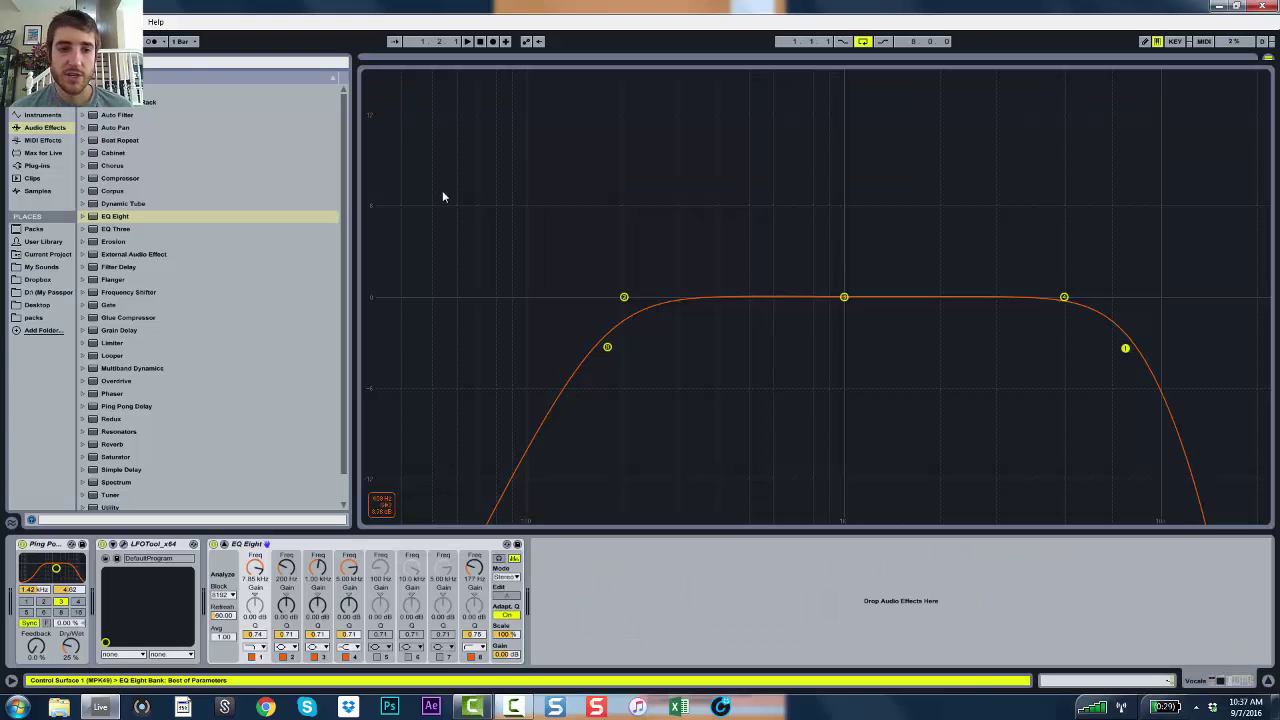
{"action": "left_click_drag", "start_coordinate": [125, 222], "coordinate": [538, 553]}
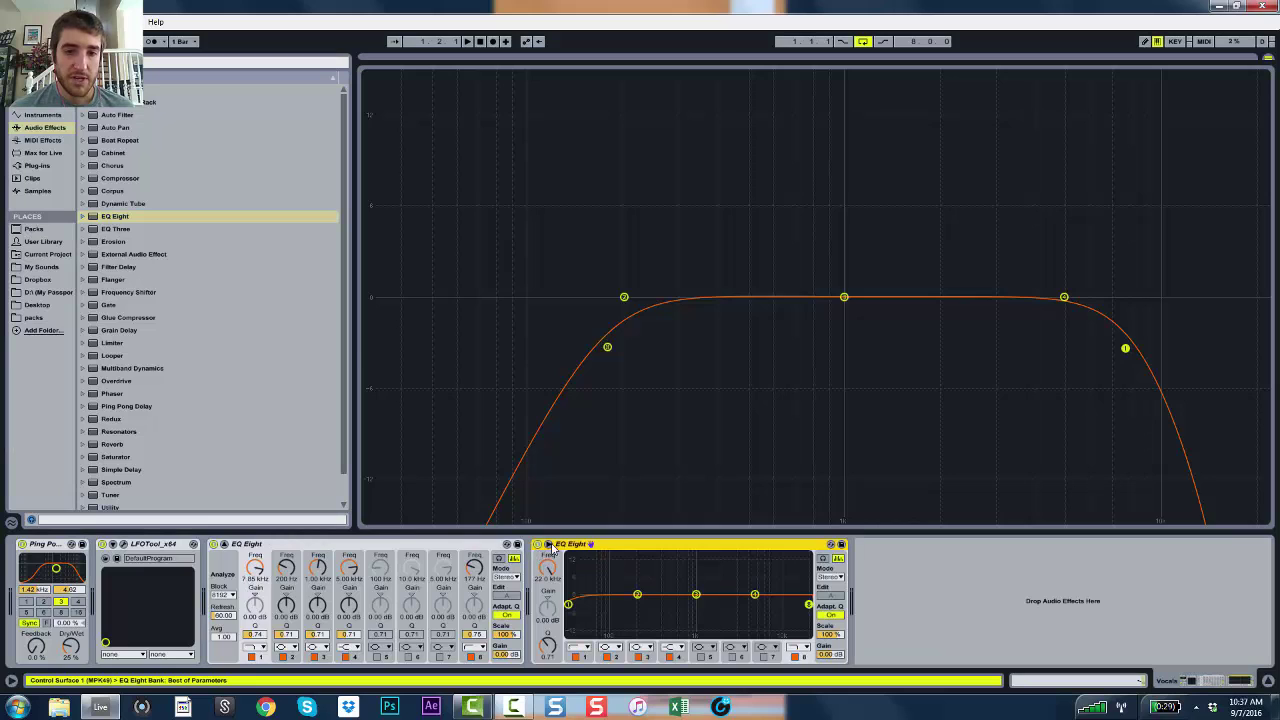
{"action": "left_click", "coordinate": [548, 544]}
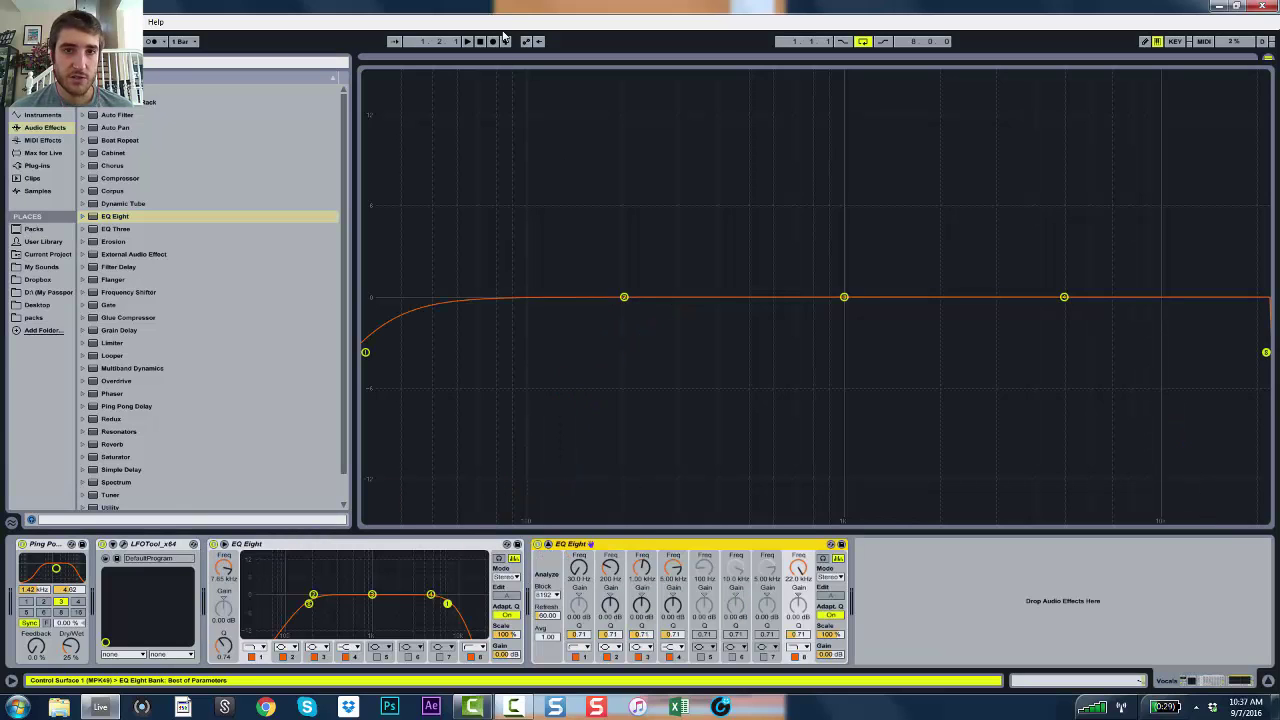
Set the new Vocals EQ Eight to M/S mode and reduce the expanded display's height
{"action": "left_click_drag", "start_coordinate": [523, 58], "coordinate": [524, 110]}
{"action": "left_click", "coordinate": [830, 577]}
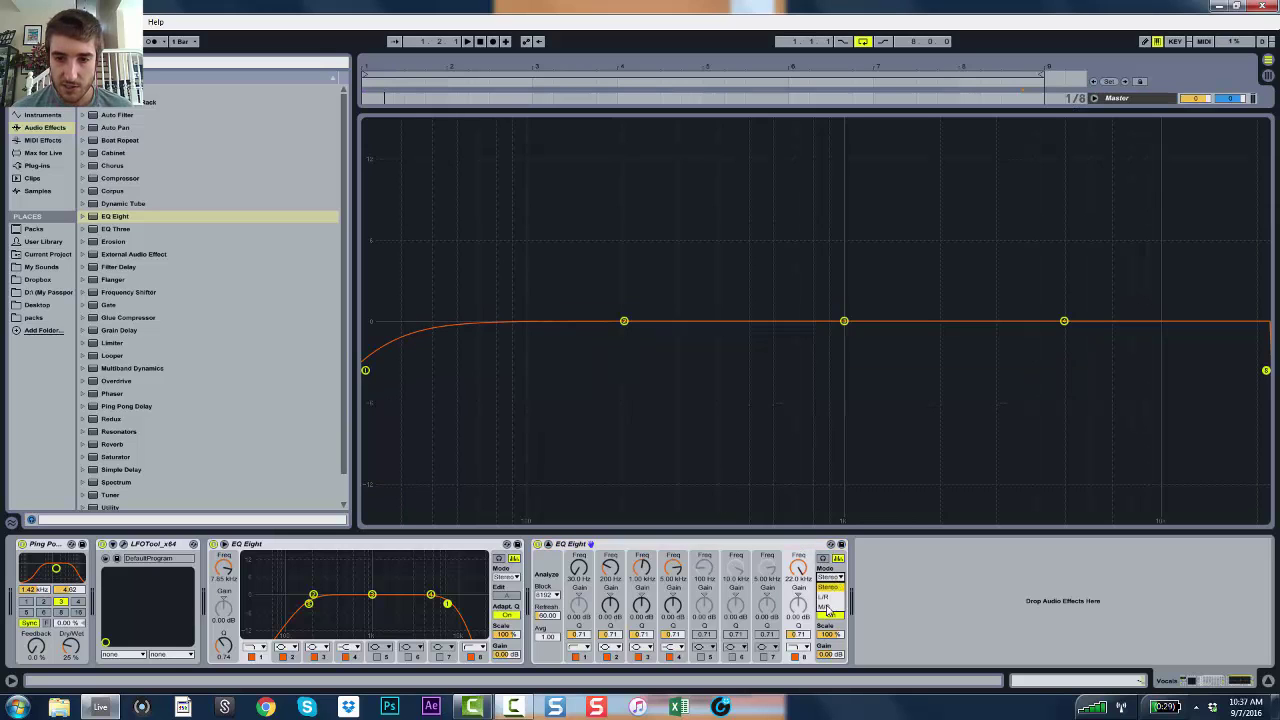
{"action": "left_click", "coordinate": [830, 609]}
Enlarge the arrangement area above the EQ display and solo the Vocals track
{"action": "key", "text": "space"}
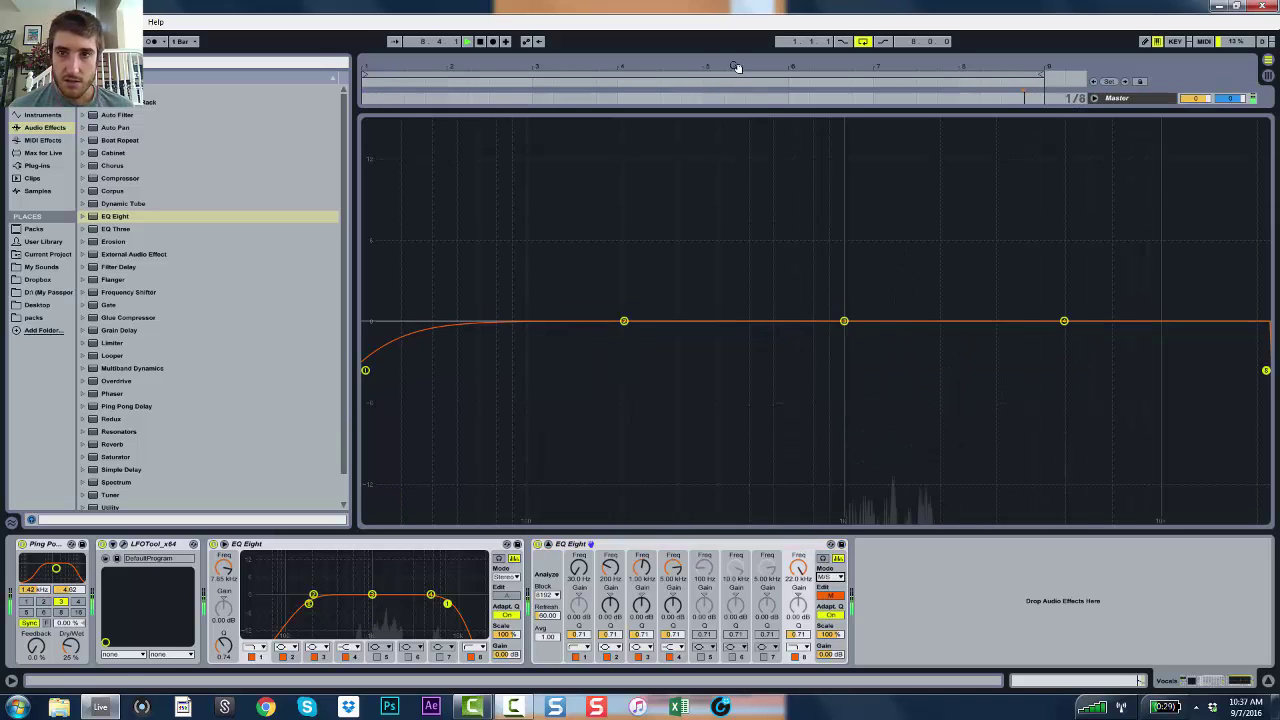
{"action": "left_click_drag", "start_coordinate": [771, 110], "coordinate": [770, 290]}
{"action": "scroll", "coordinate": [1213, 247], "scroll_direction": "down", "scroll_amount": 5}
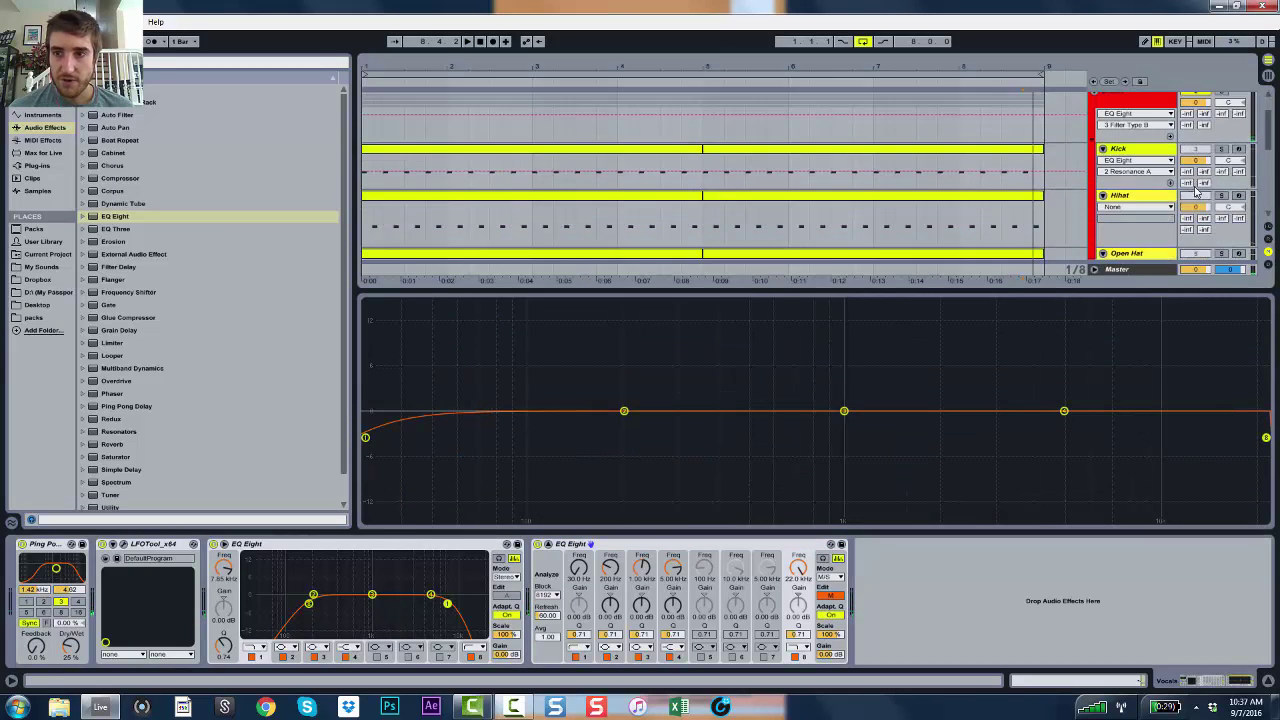
{"action": "scroll", "coordinate": [1222, 257], "scroll_direction": "up", "scroll_amount": 5}
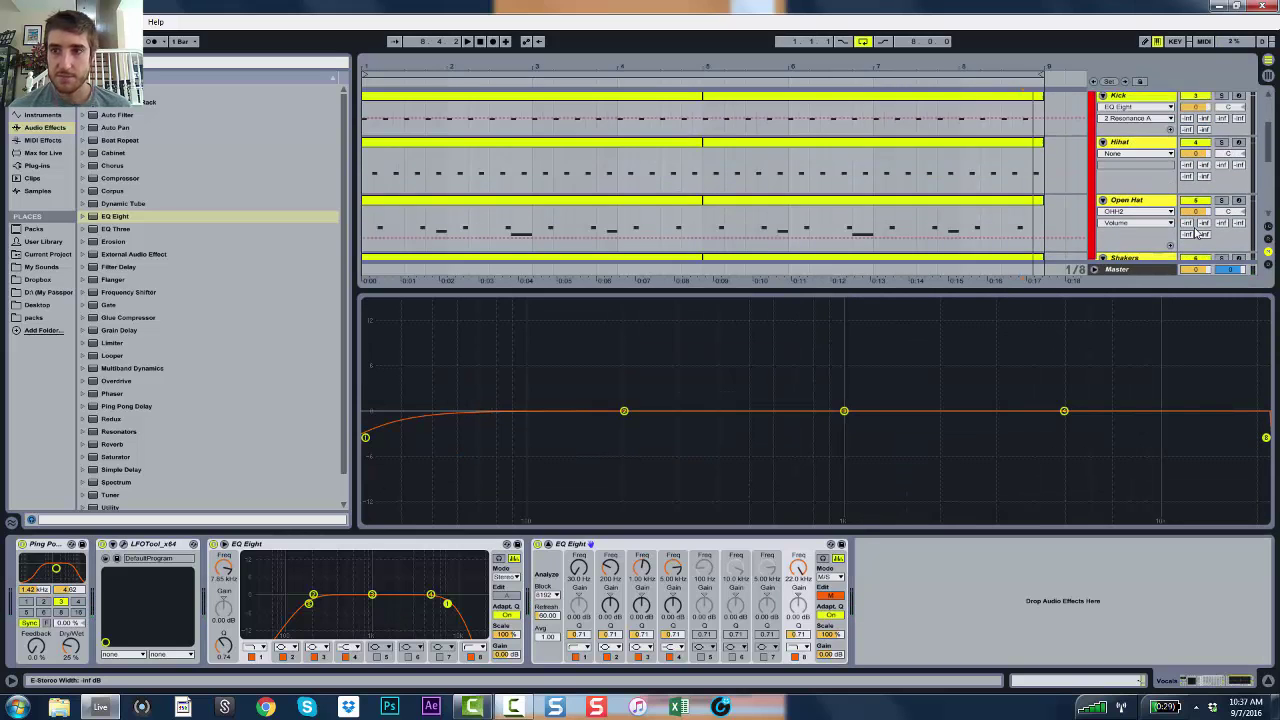
{"action": "left_click", "coordinate": [1222, 97]}
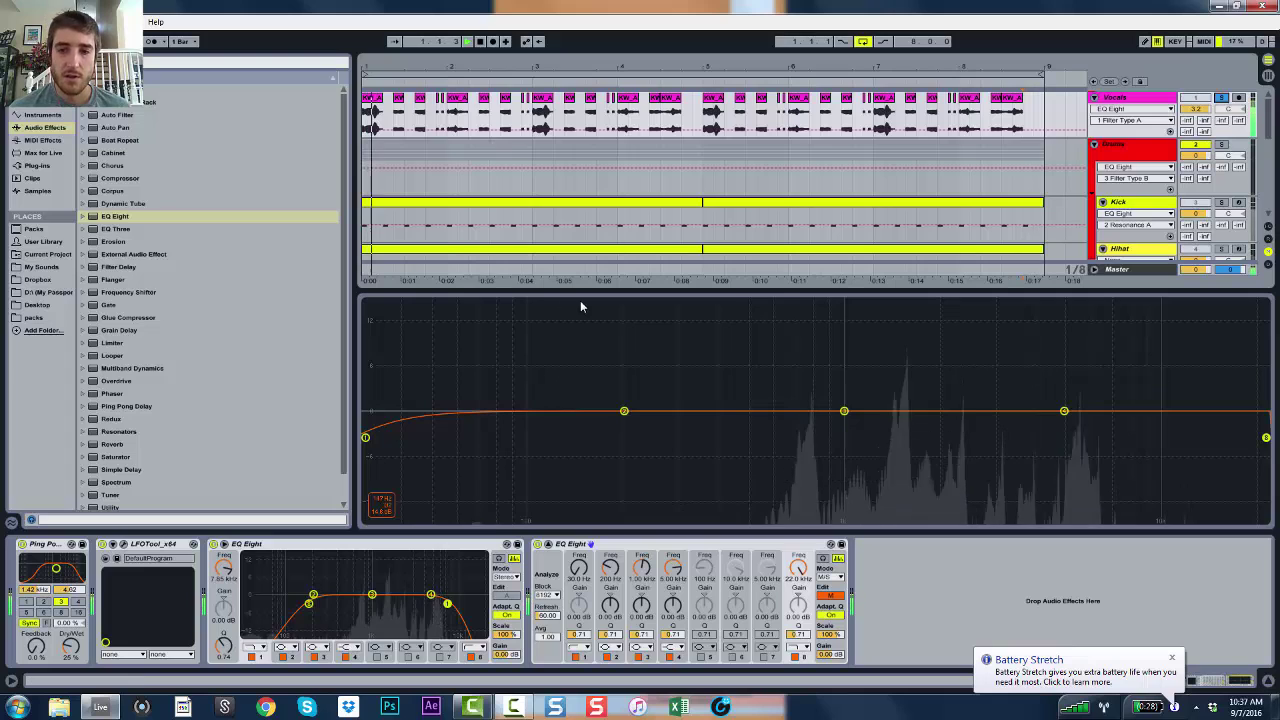
Compare the side and mid spectra of the soloed vocals, ending on the mid curve
{"action": "left_click", "coordinate": [828, 596]}
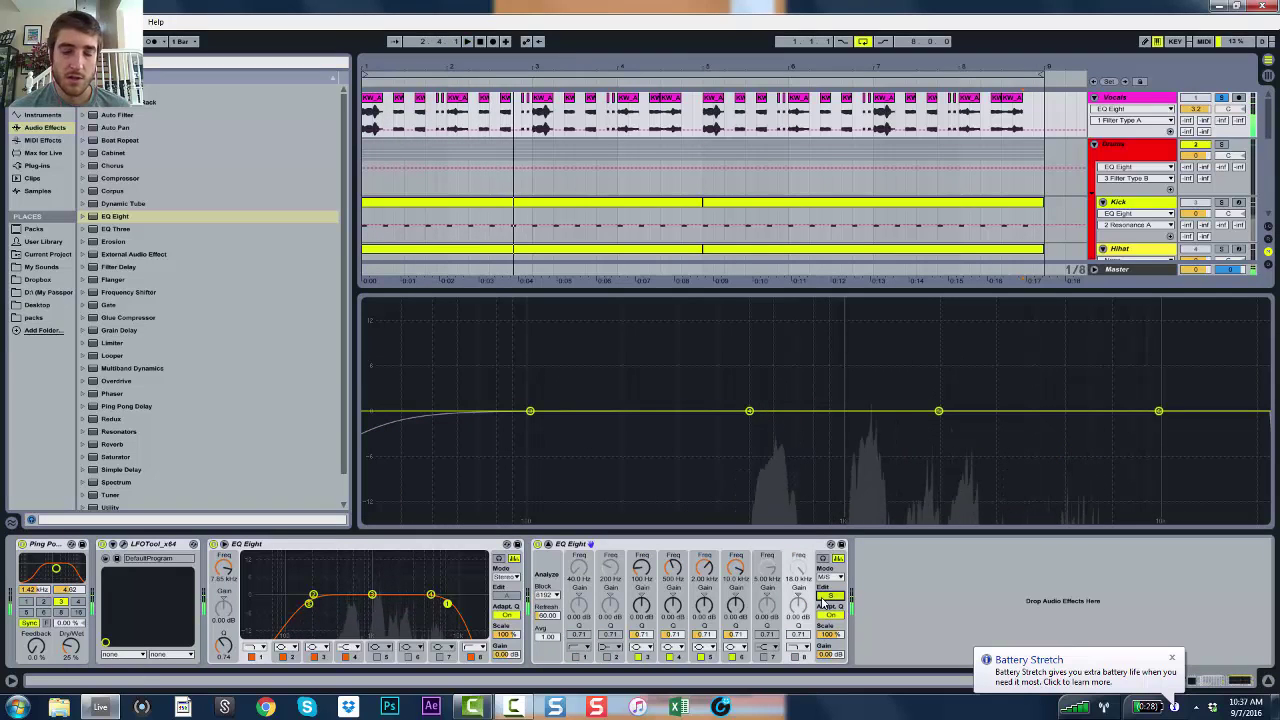
{"action": "key", "text": "space"}
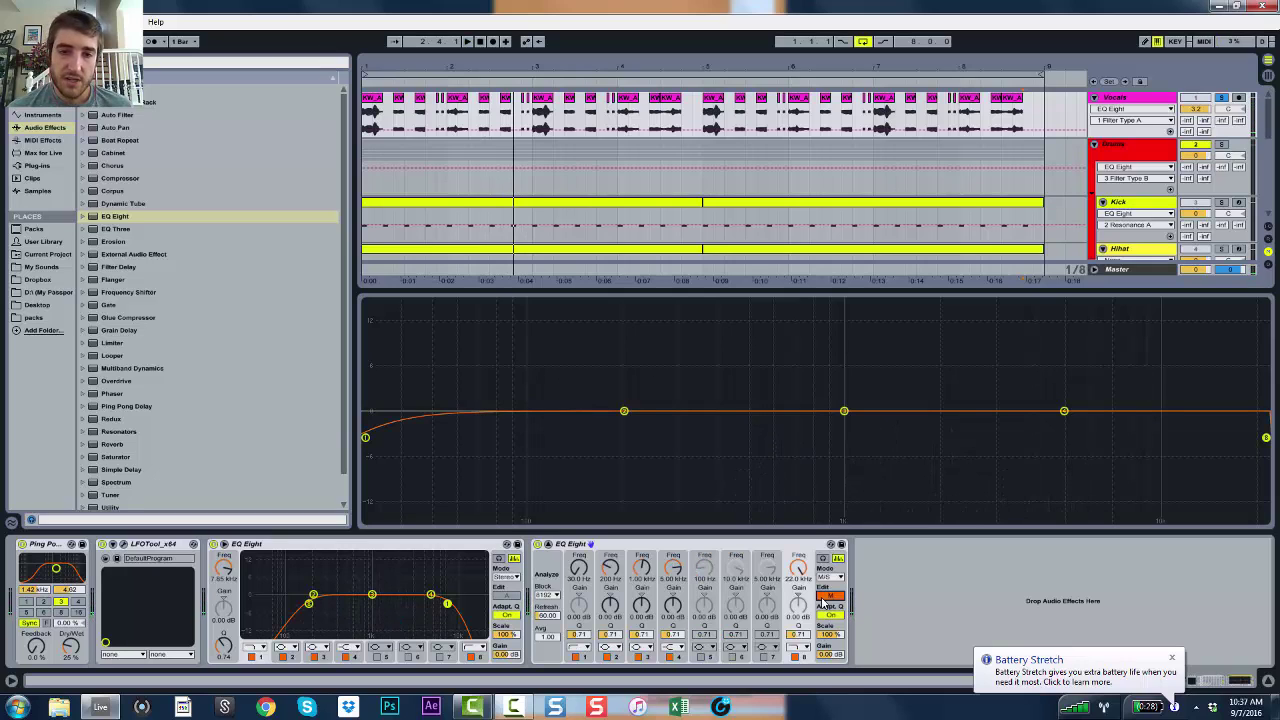
{"action": "left_click", "coordinate": [824, 598]}
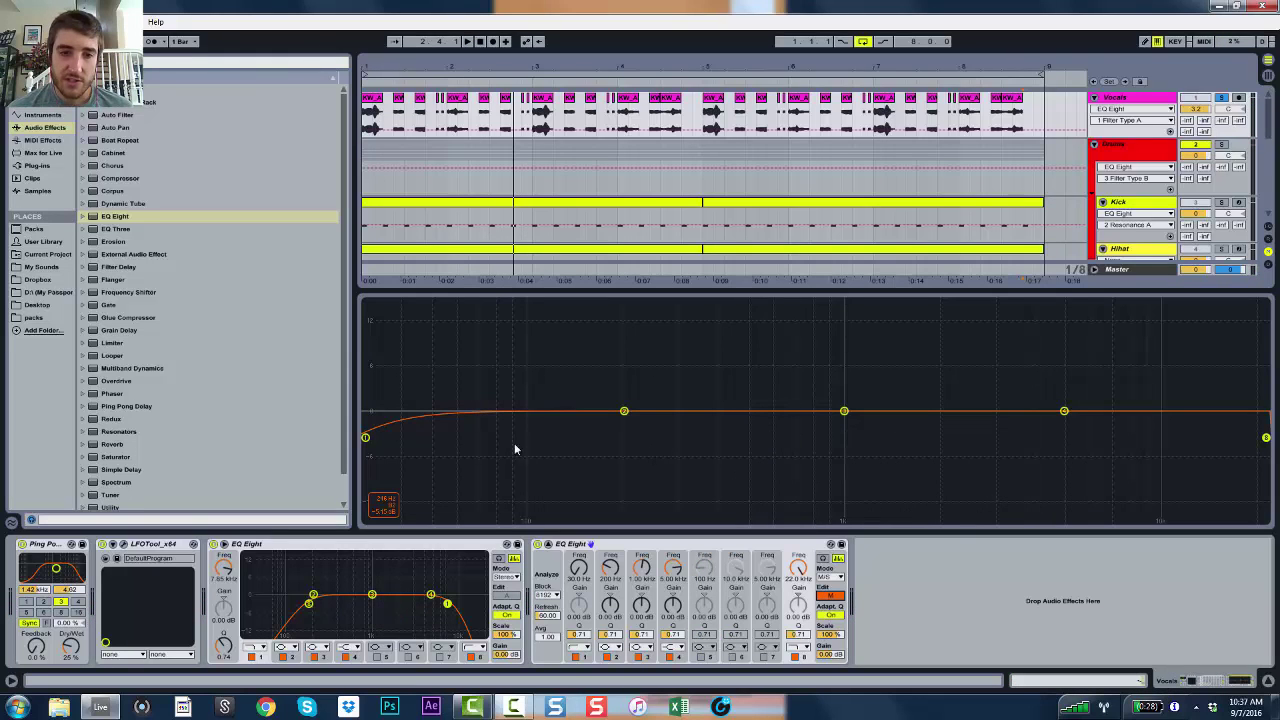
Raise the Vocals mid curve's band 1 low cut to about 423 Hz with a Q of about 0.76 during playback
{"action": "key", "text": "space"}
{"action": "left_click_drag", "start_coordinate": [365, 437], "coordinate": [727, 434]}
{"action": "key", "text": "space"}
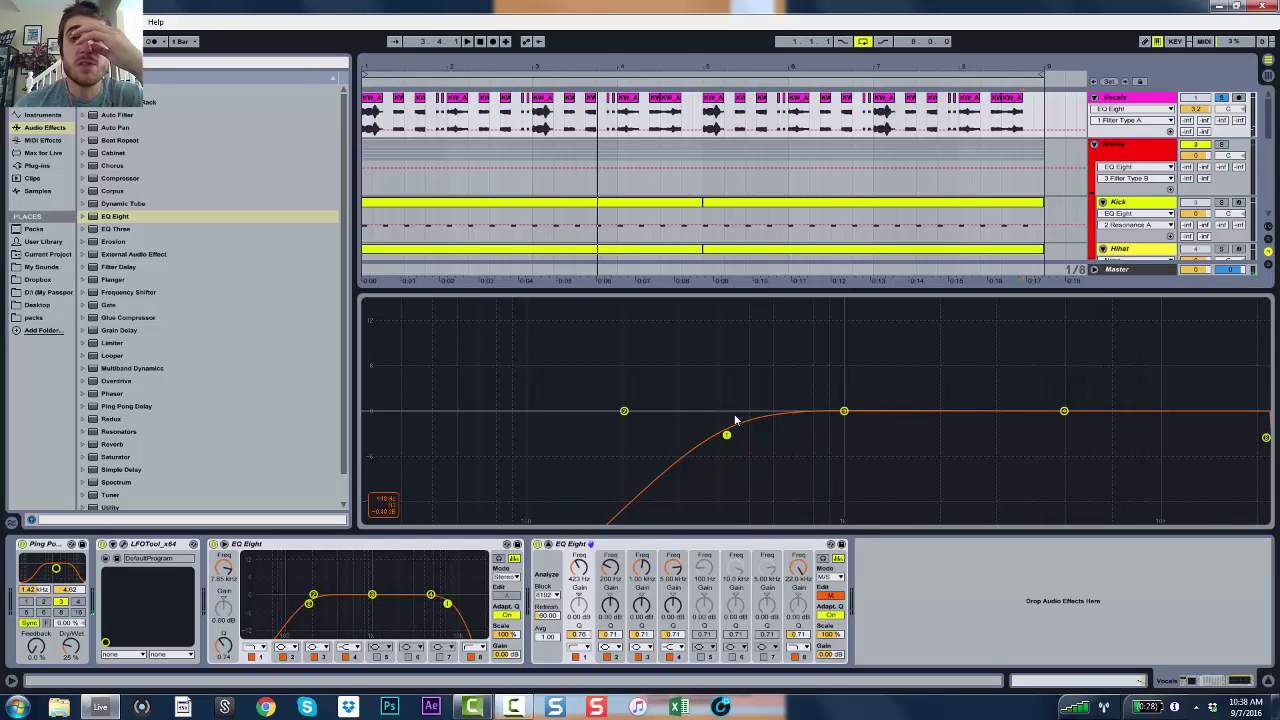
Lower mid band 4 to about -1.63 dB at 4.41 kHz and bring the band 8 high cut down to about 5.69 kHz with Q 0.59
{"action": "left_click_drag", "start_coordinate": [1066, 412], "coordinate": [1046, 424]}
{"action": "left_click_drag", "start_coordinate": [1266, 440], "coordinate": [1081, 445]}
{"action": "key", "text": "space"}
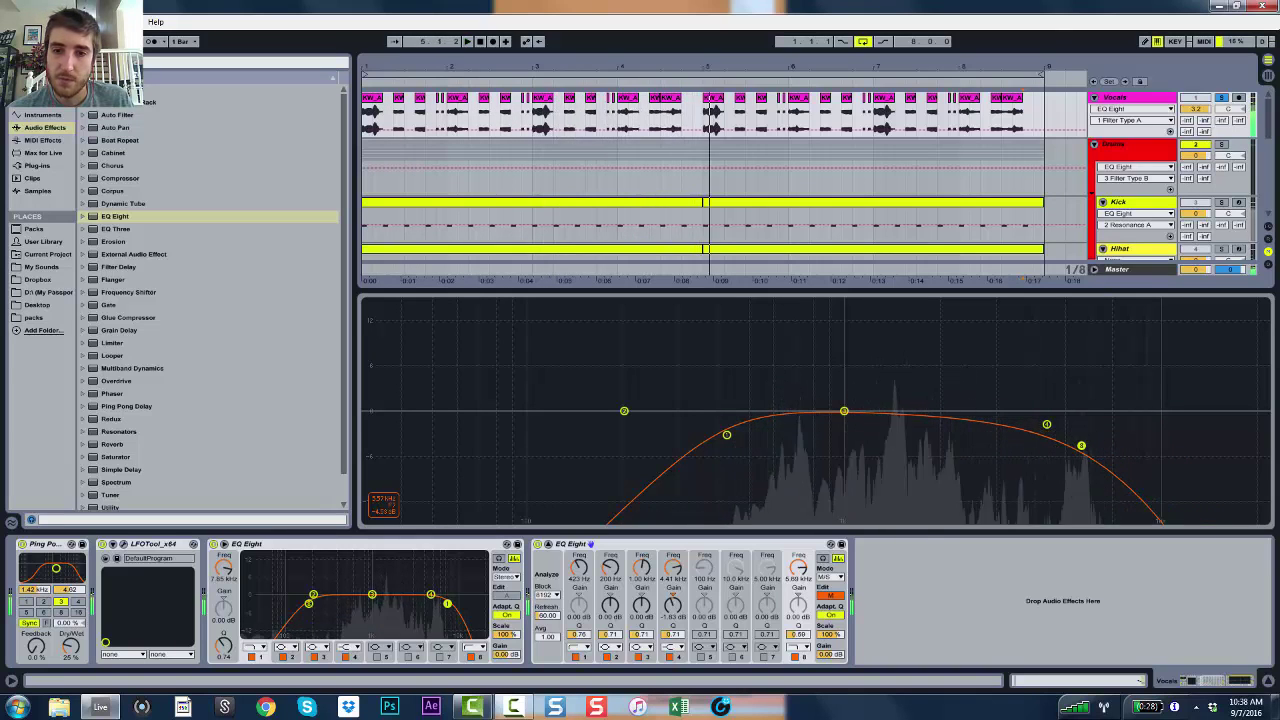
Switch to the Vocals side curve, boost band 5 by about 2.47 dB at 1.90 kHz, and audition it
{"action": "left_click", "coordinate": [830, 595]}
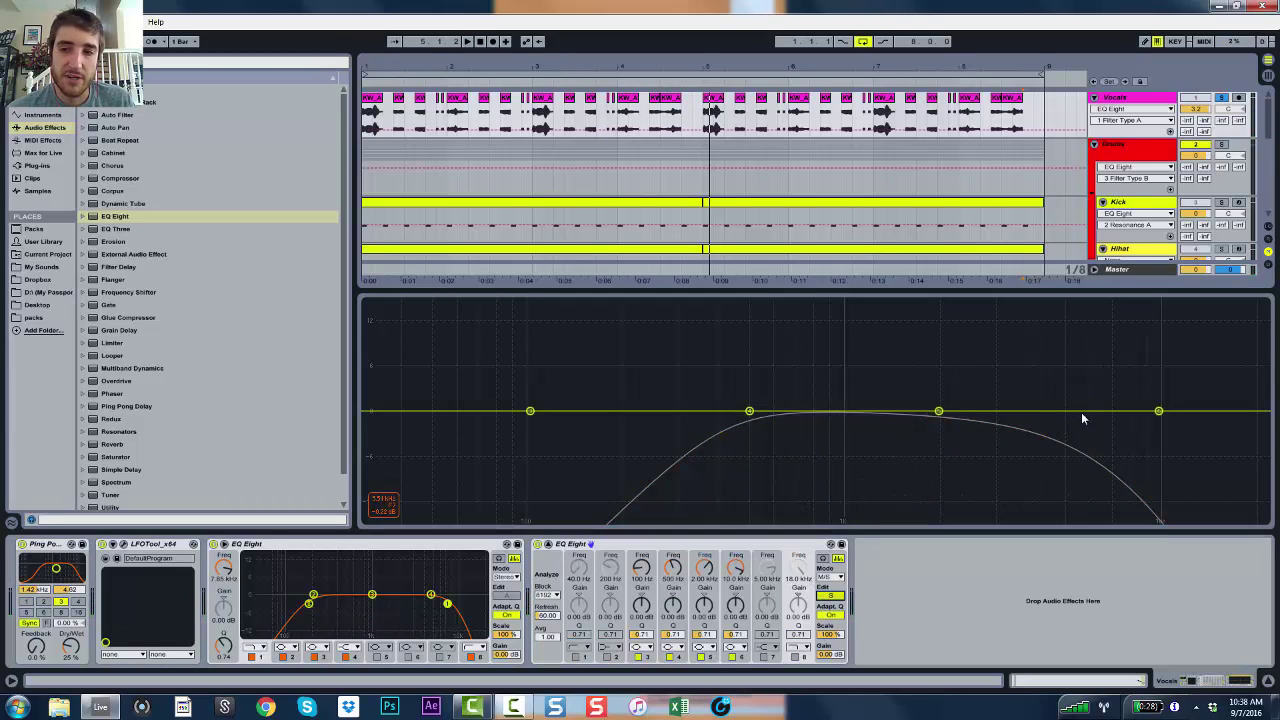
{"action": "mouse_move", "coordinate": [938, 411]}
{"action": "left_mouse_down"}
{"action": "mouse_move", "coordinate": [1193, 395]}
{"action": "mouse_move", "coordinate": [1137, 391]}
{"action": "mouse_move", "coordinate": [1040, 302]}
{"action": "mouse_move", "coordinate": [928, 302]}
{"action": "mouse_move", "coordinate": [1069, 302]}
{"action": "mouse_move", "coordinate": [943, 326]}
{"action": "mouse_move", "coordinate": [916, 302]}
{"action": "mouse_move", "coordinate": [931, 393]}
{"action": "left_mouse_up"}
{"action": "key", "text": "space"}
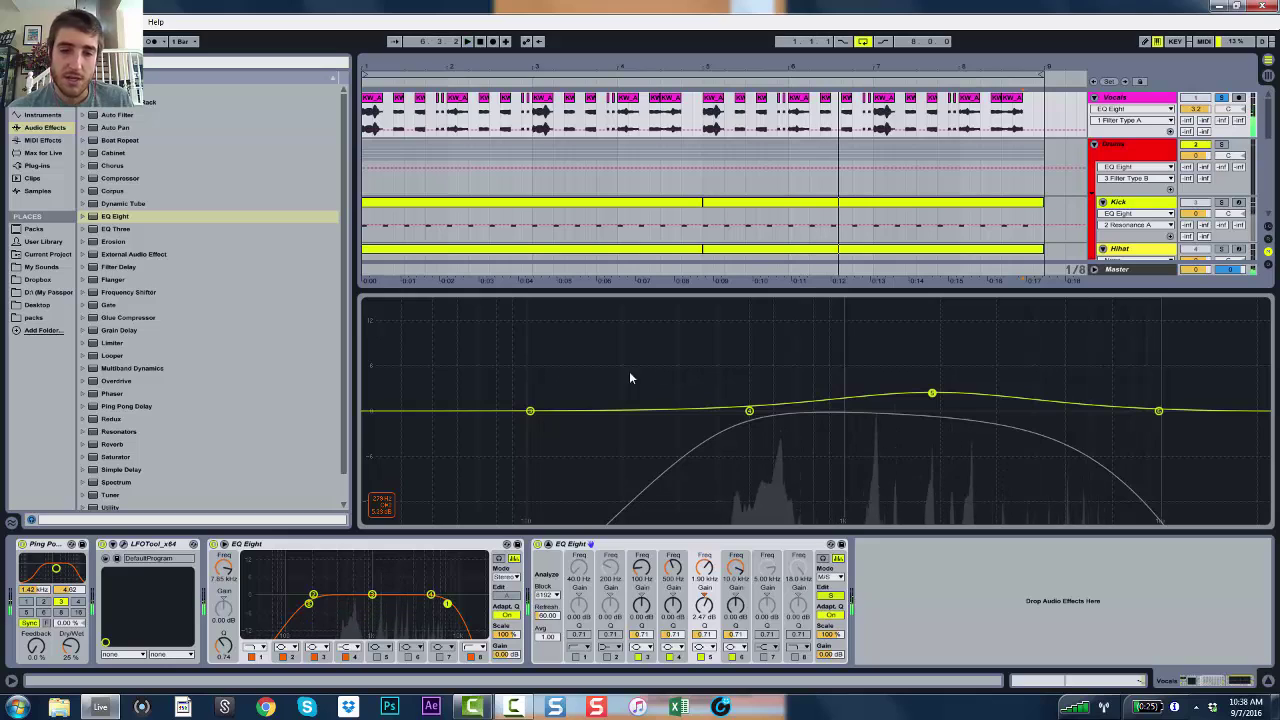
{"action": "key", "text": "space"}
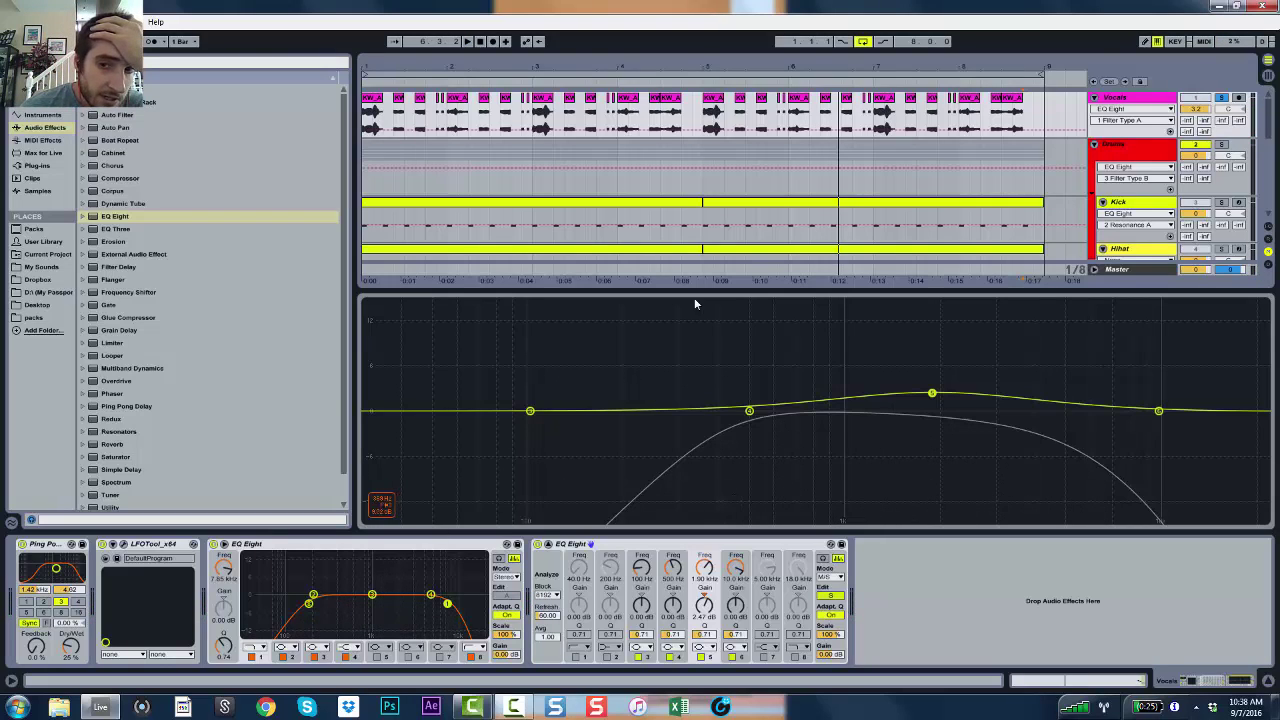
Hide the EQ display and device chain, and fold all the individual tracks inside the drum group
{"action": "left_click_drag", "start_coordinate": [688, 310], "coordinate": [696, 363]}
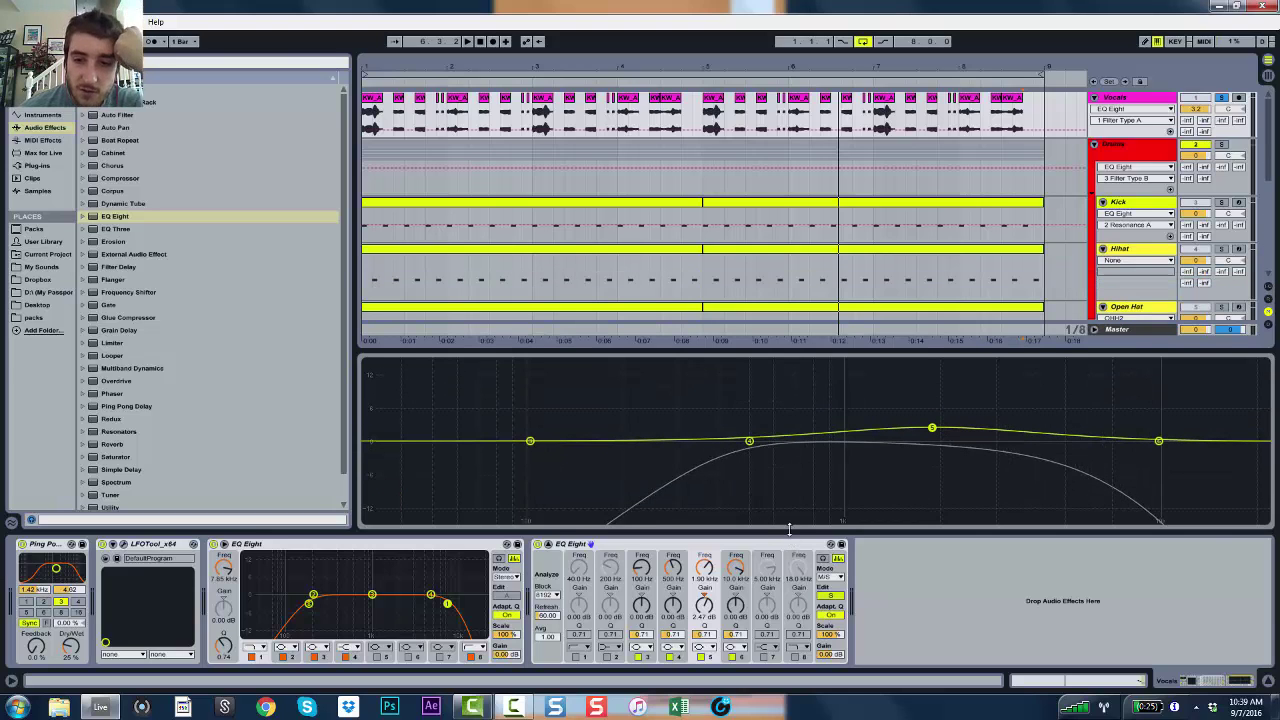
{"action": "left_click_drag", "start_coordinate": [789, 529], "coordinate": [789, 660]}
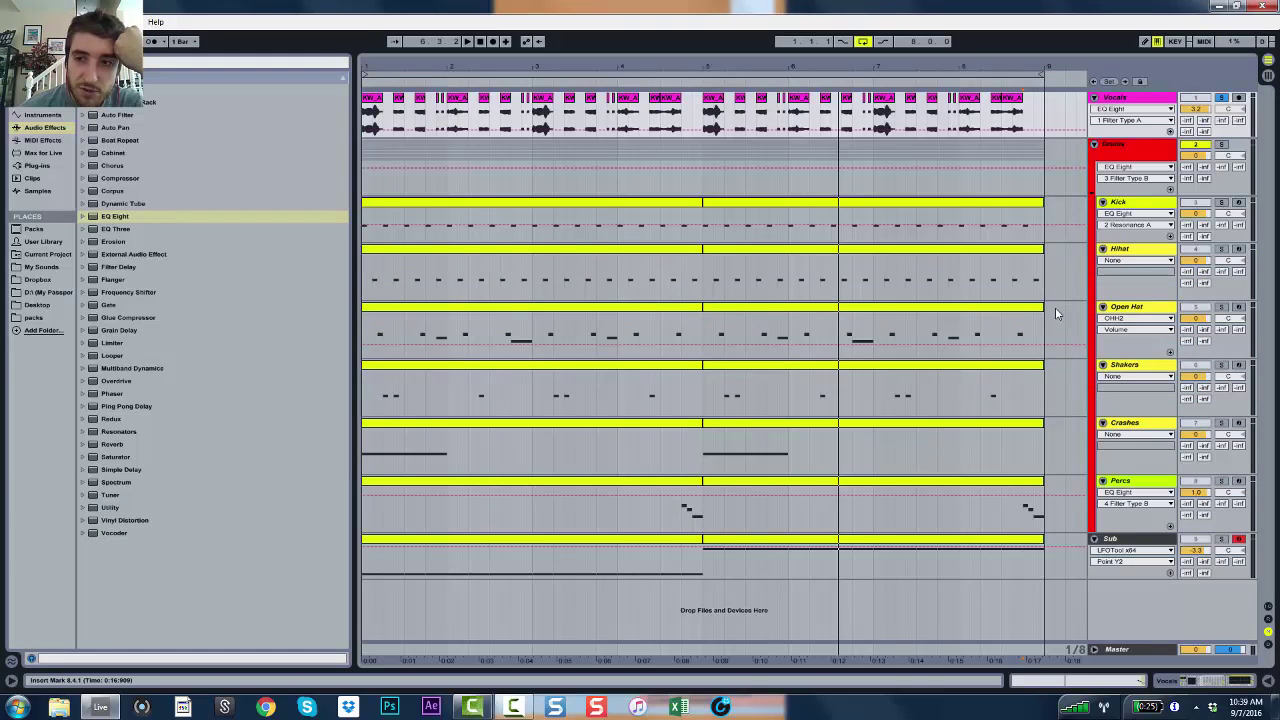
{"action": "left_click", "coordinate": [1103, 481]}
{"action": "left_click", "coordinate": [1103, 423]}
{"action": "left_click", "coordinate": [1103, 364]}
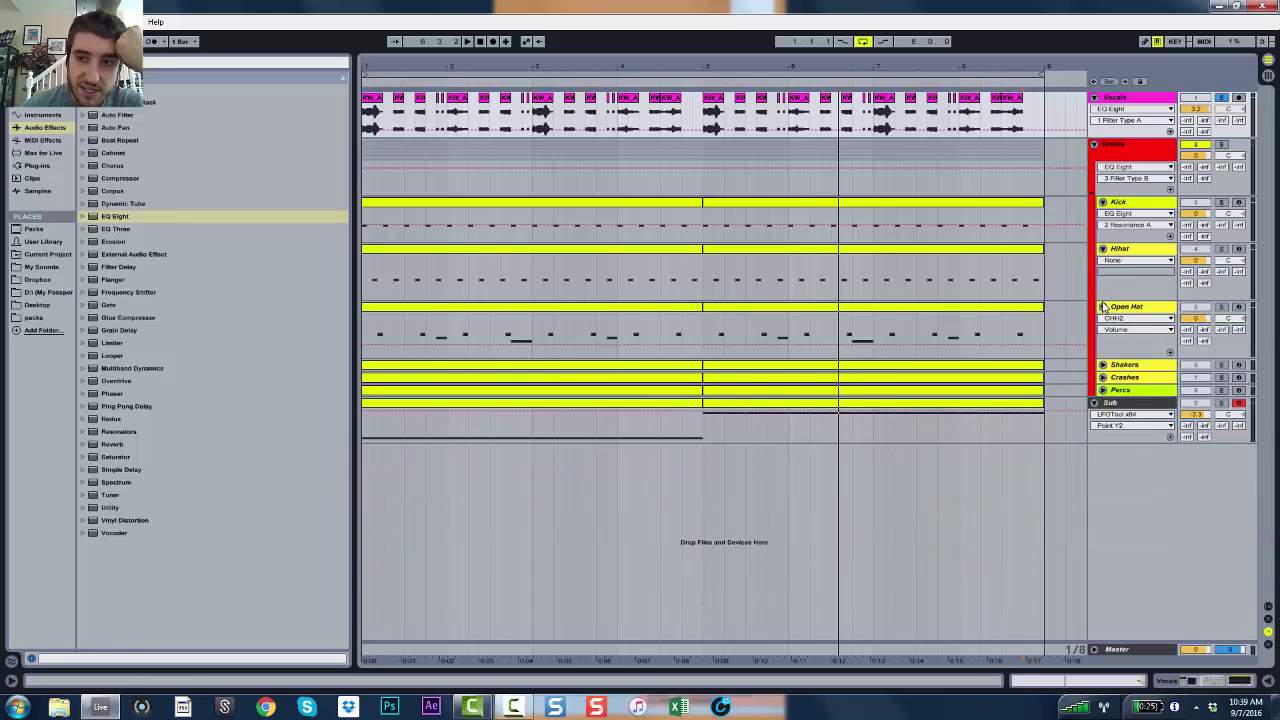
{"action": "left_click", "coordinate": [1108, 310]}
{"action": "left_click", "coordinate": [1103, 248]}
{"action": "left_click", "coordinate": [1103, 202]}
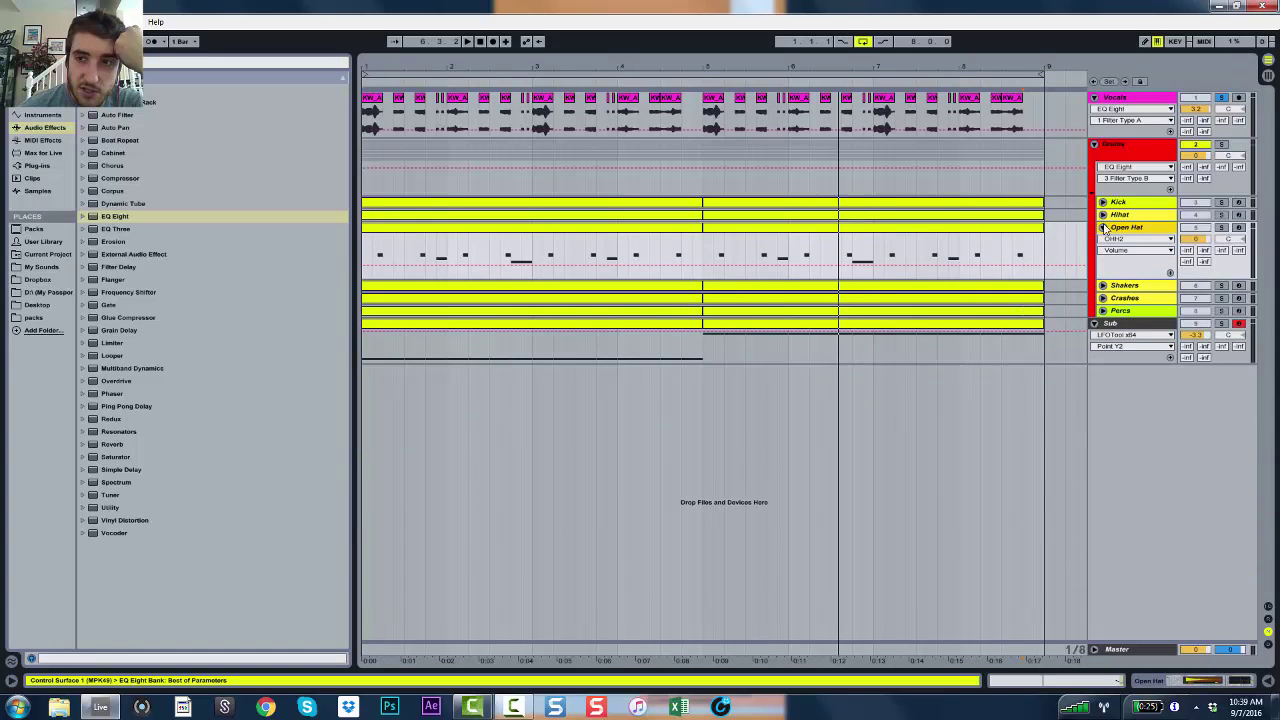
{"action": "left_click", "coordinate": [1103, 227]}
Fold the Vocals track, Drums group and Sub track, unsolo Vocals, and play the full mix
{"action": "left_click", "coordinate": [1094, 98]}
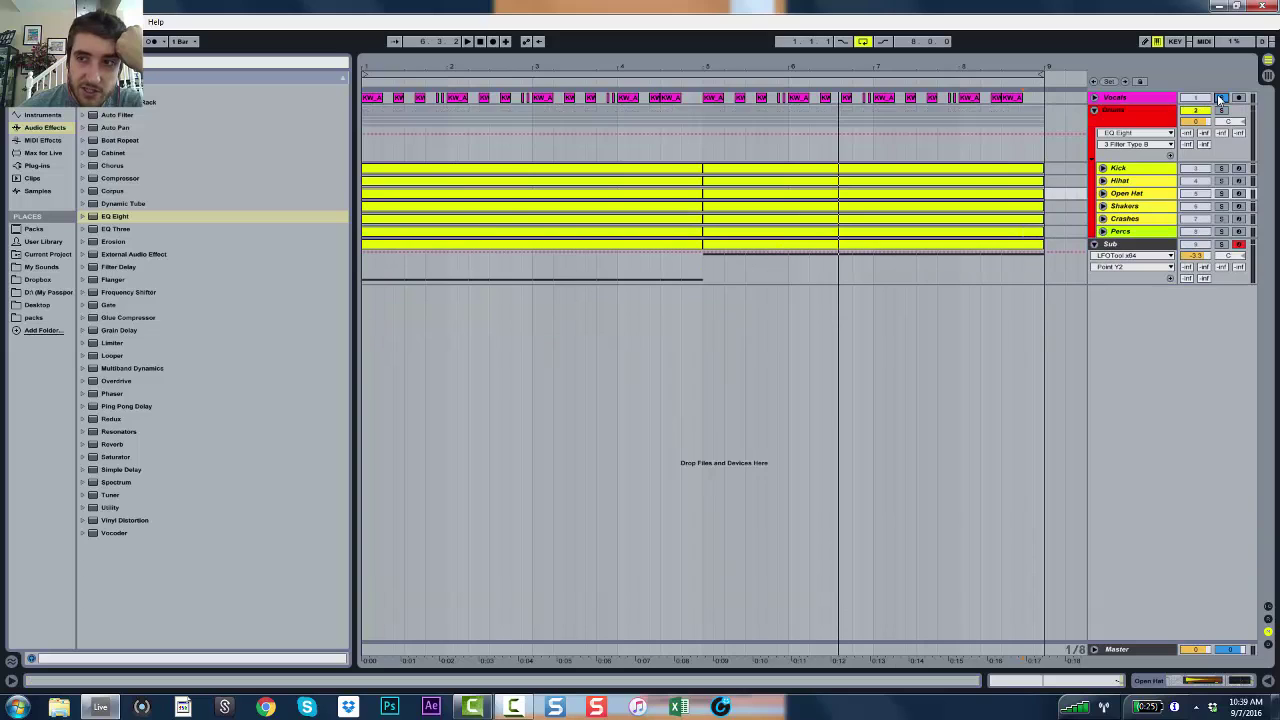
{"action": "left_click", "coordinate": [1095, 111]}
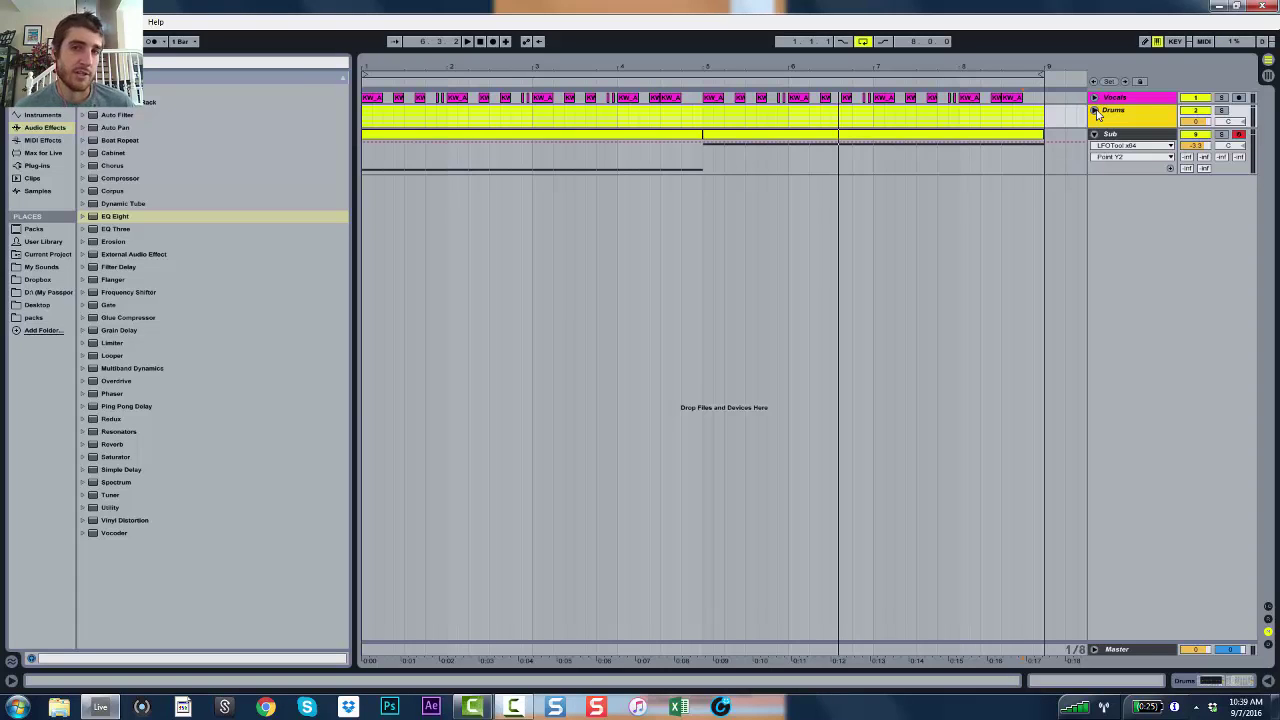
{"action": "left_click", "coordinate": [1094, 134]}
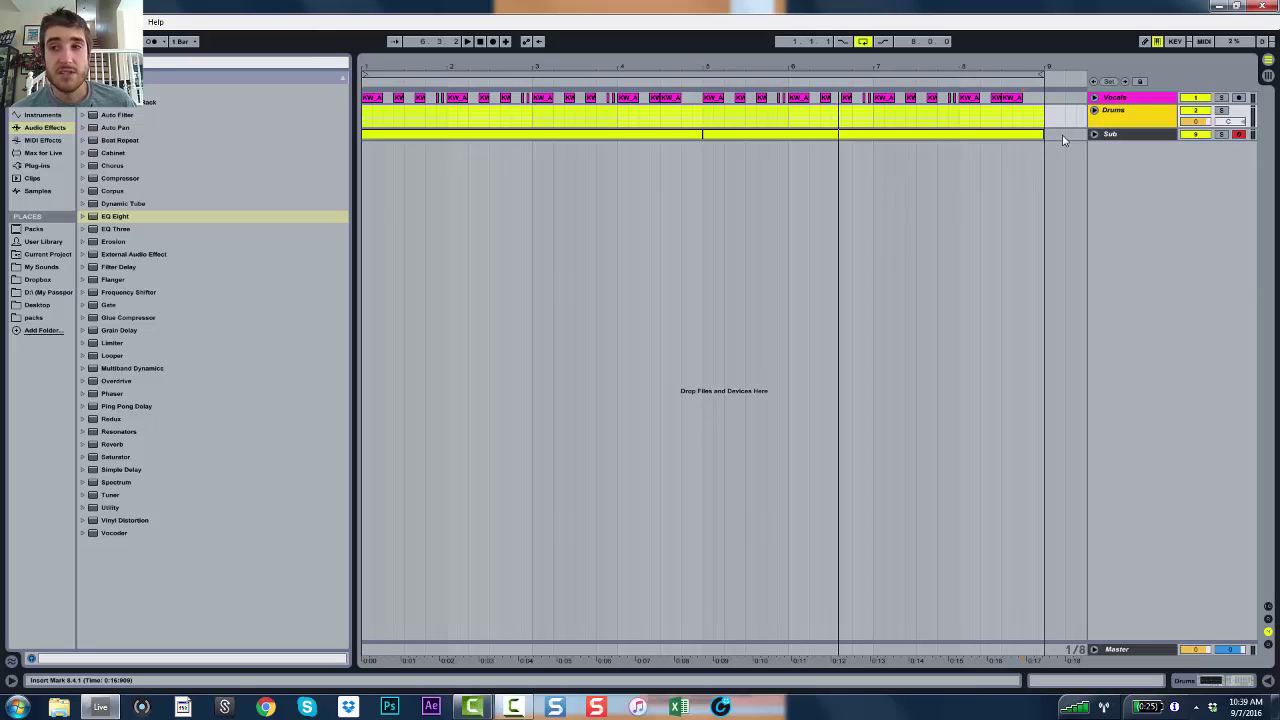
{"action": "key", "text": "space"}
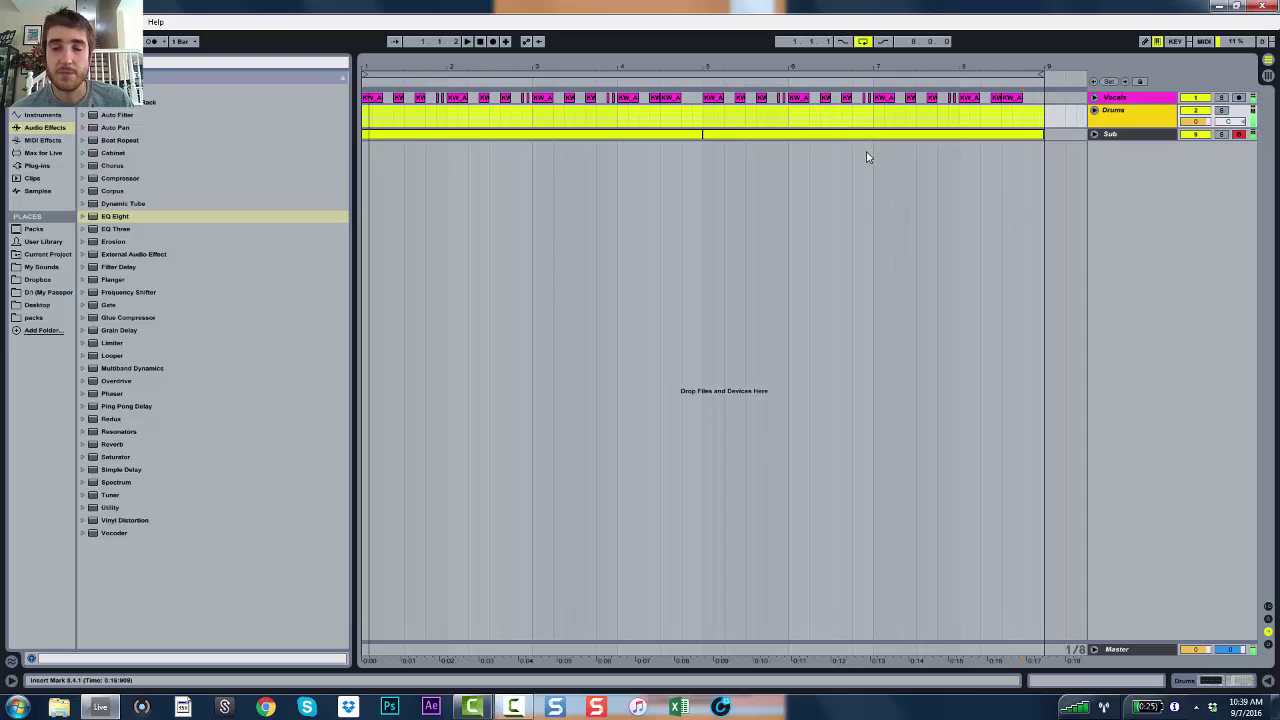